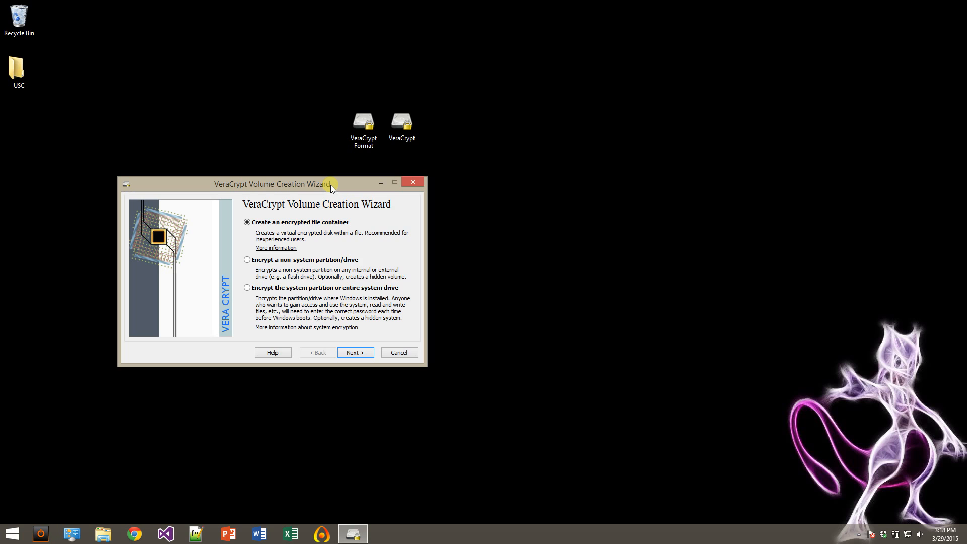
# Spread the VeraCrypt Format and VeraCrypt desktop icons apart and place the volume creation wizard beneath the VeraCrypt Format icon.
pyautogui.moveTo(331, 186); pyautogui.dragTo(529, 210)
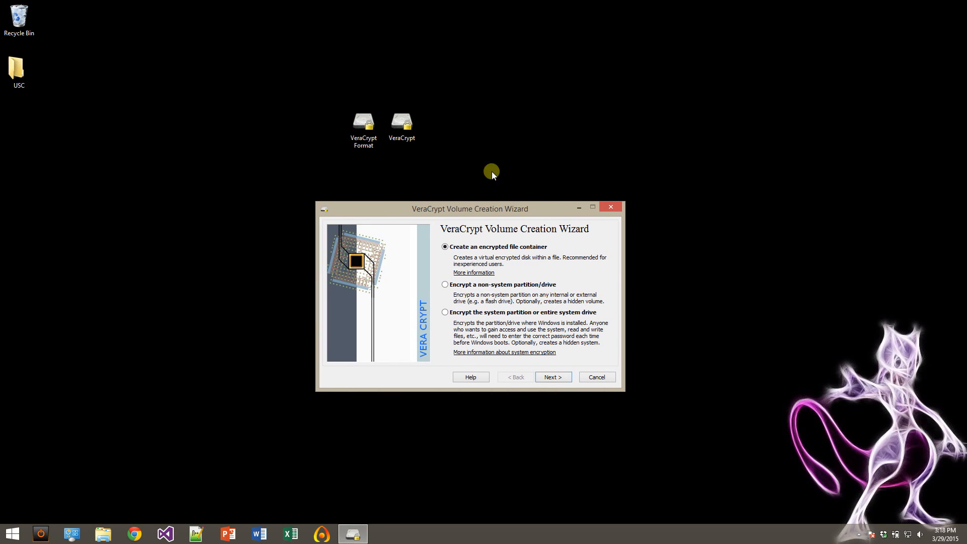
pyautogui.click(365, 128)
pyautogui.moveTo(365, 128); pyautogui.dragTo(246, 113)
pyautogui.moveTo(402, 124); pyautogui.dragTo(631, 124)
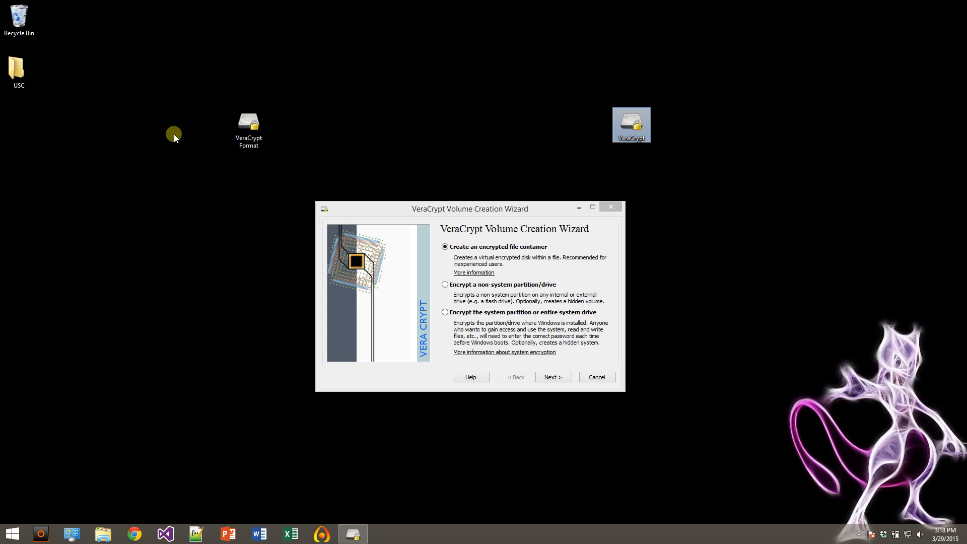
pyautogui.moveTo(434, 207); pyautogui.dragTo(259, 179)
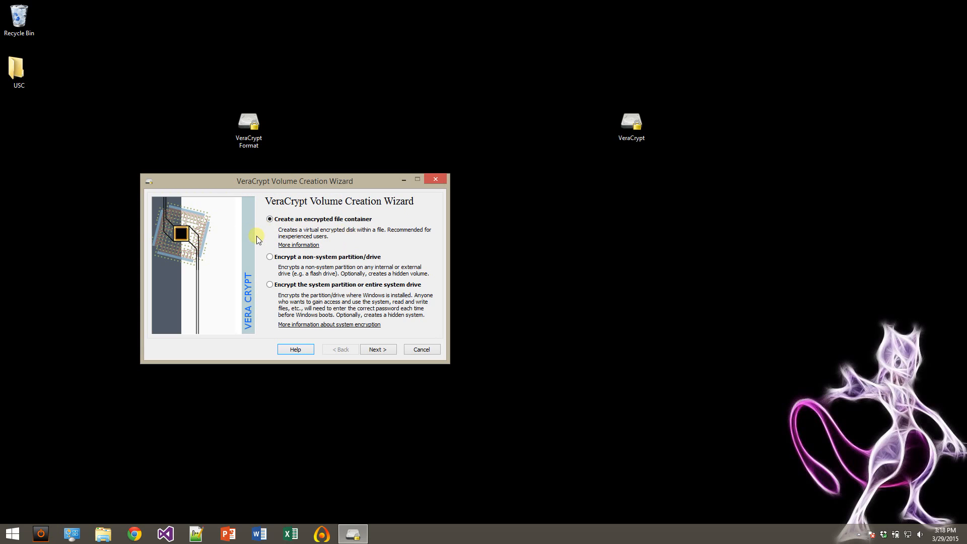
# Choose to create an encrypted file container as a standard VeraCrypt volume.
pyautogui.click(379, 352)
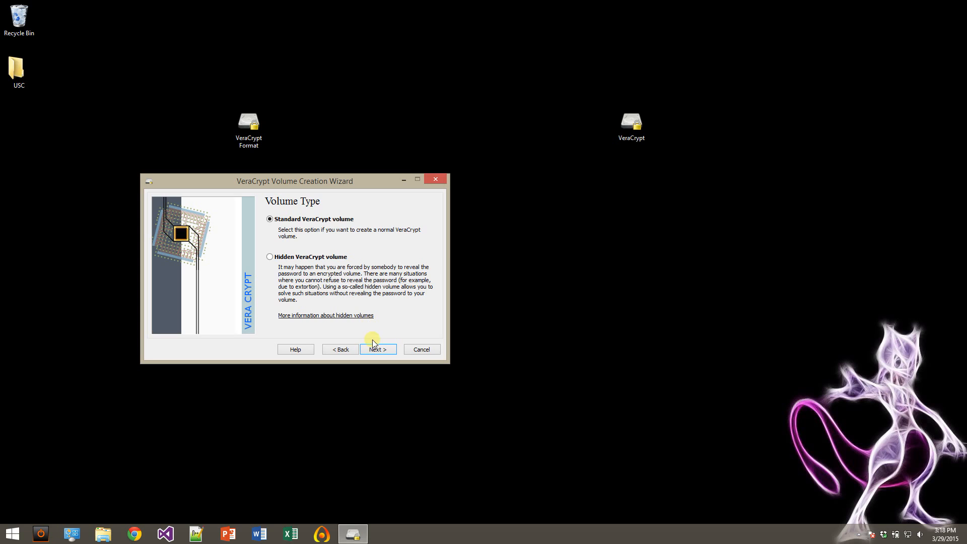
pyautogui.click(379, 351)
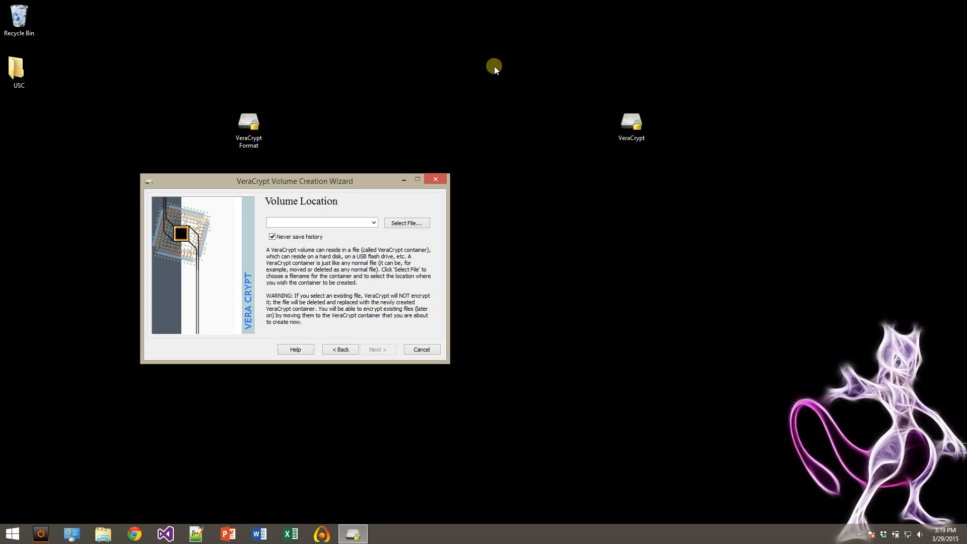
# Create a new text document on the desktop and name it ENCRYPT.
pyautogui.rightClick(494, 65)
pyautogui.moveTo(589, 188)
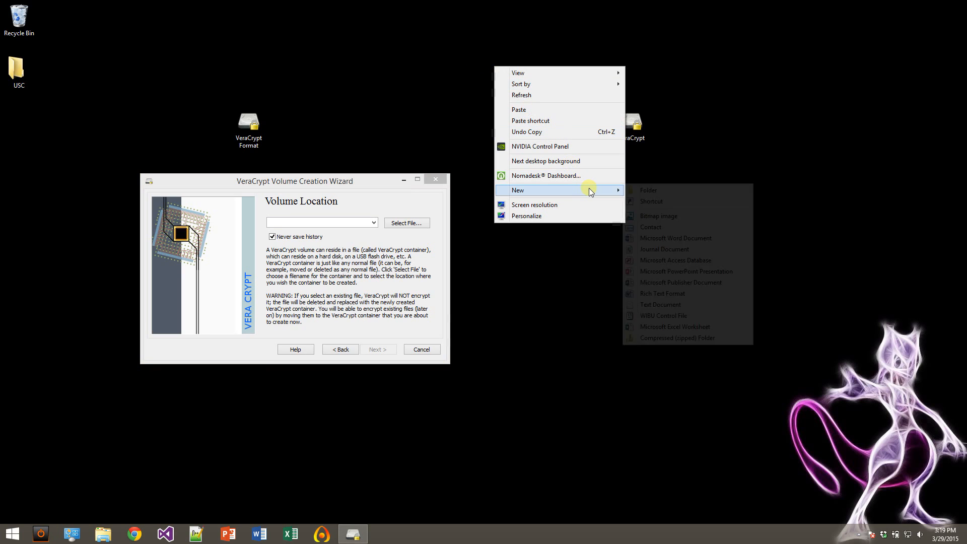
pyautogui.click(654, 305)
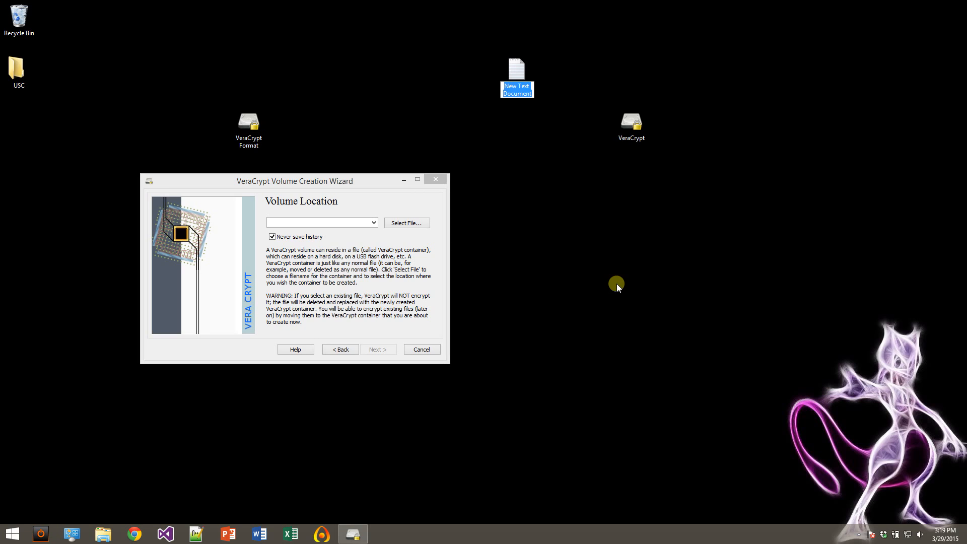
pyautogui.write('ENCRYPT')
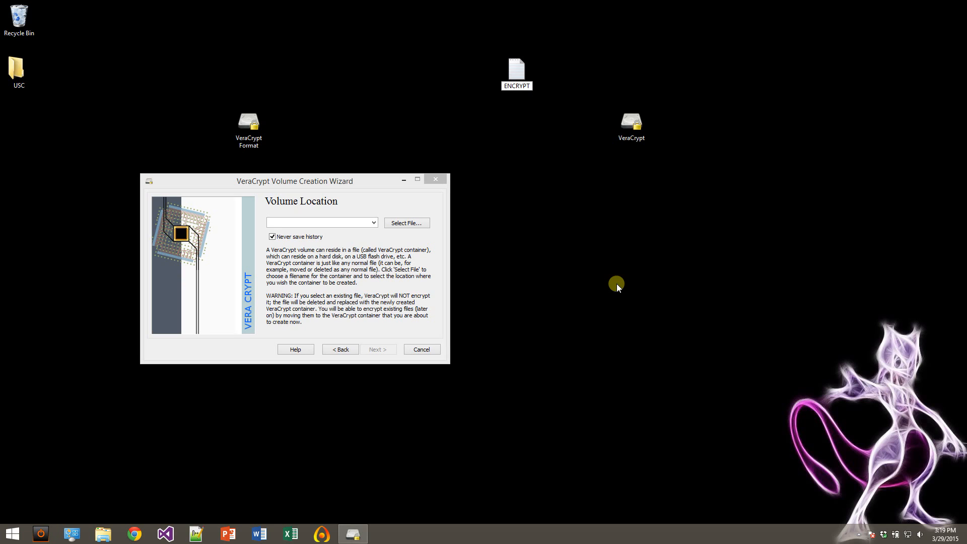
pyautogui.press('Return')
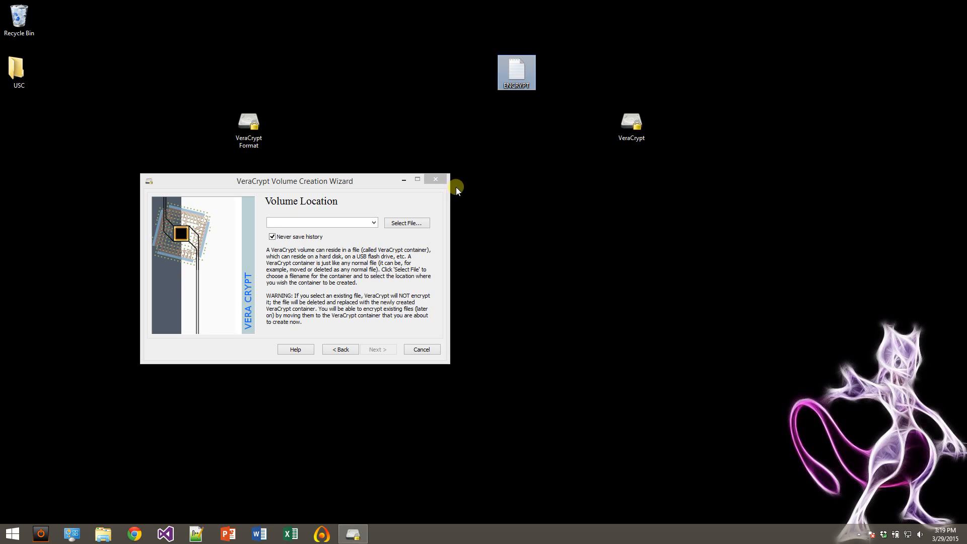
# Set the ENCRYPT text document on the desktop as the volume location, agreeing to replace the existing file.
pyautogui.click(399, 224)
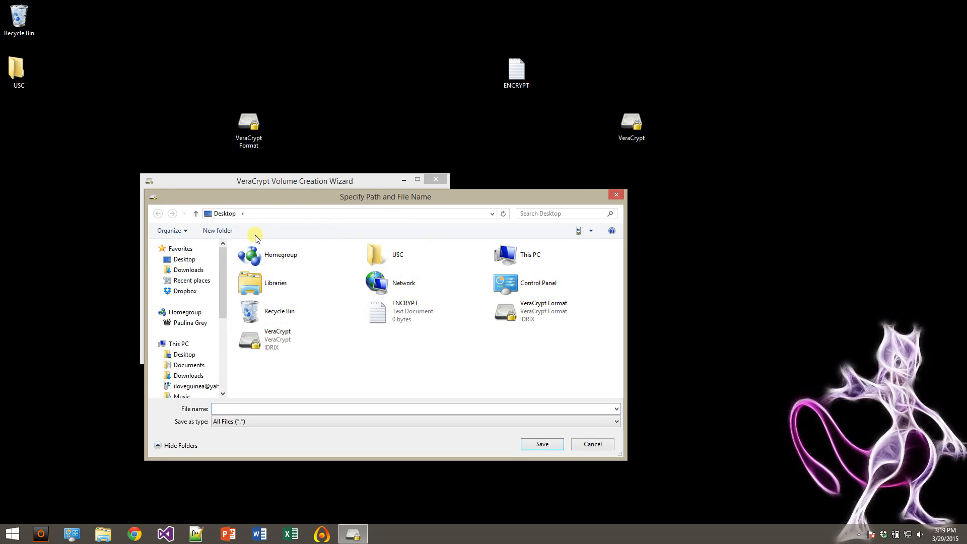
pyautogui.click(411, 305)
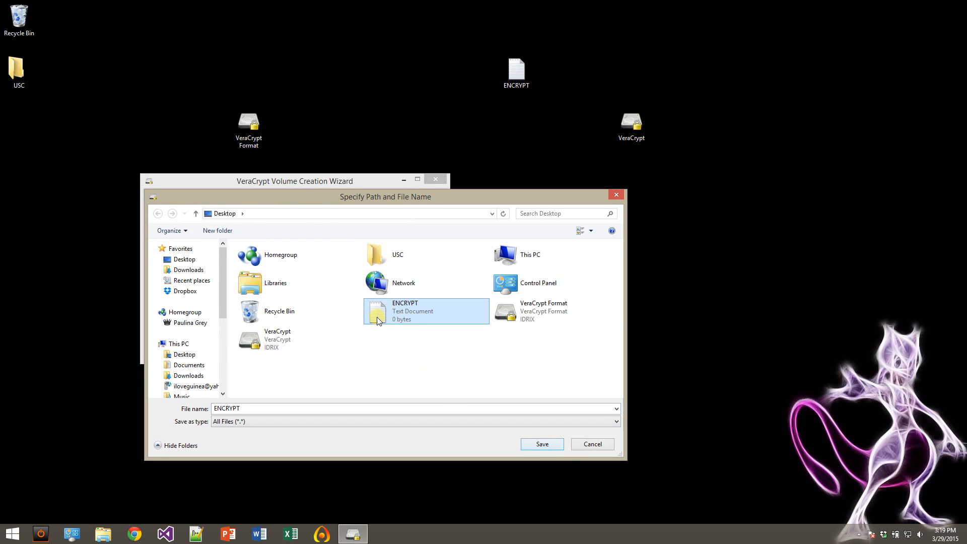
pyautogui.click(542, 443)
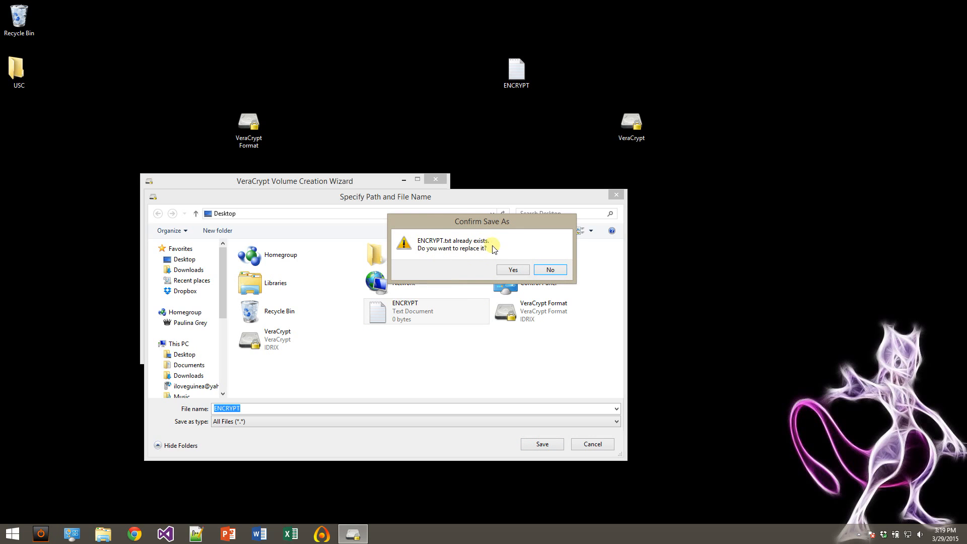
pyautogui.click(513, 270)
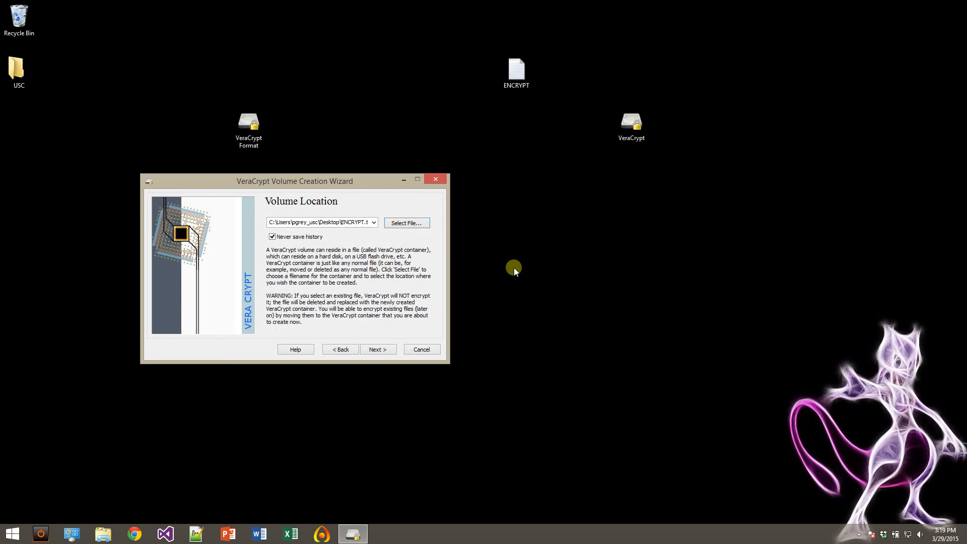
pyautogui.click(386, 350)
# Select AES as the encryption algorithm and SHA-512 as the hash algorithm, and accept these encryption options.
pyautogui.click(371, 233)
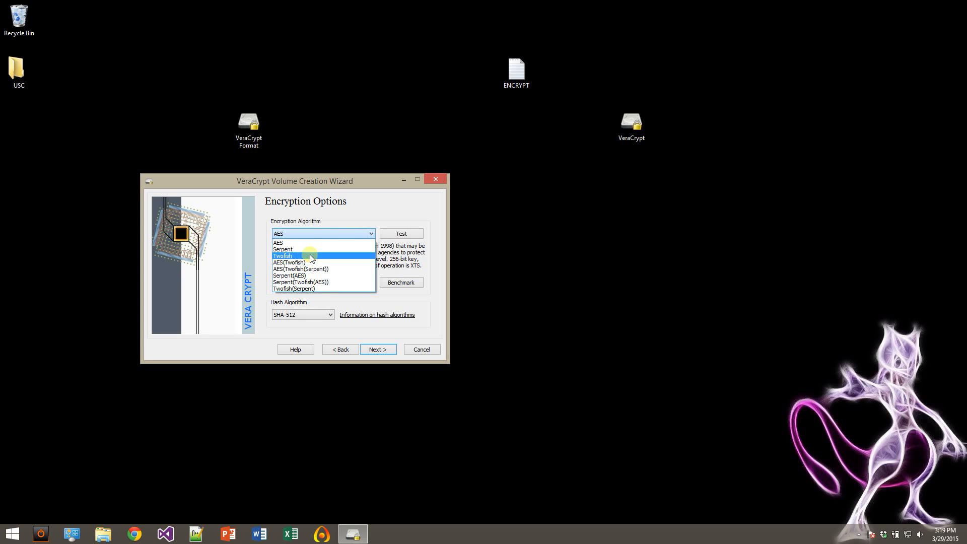
pyautogui.click(279, 243)
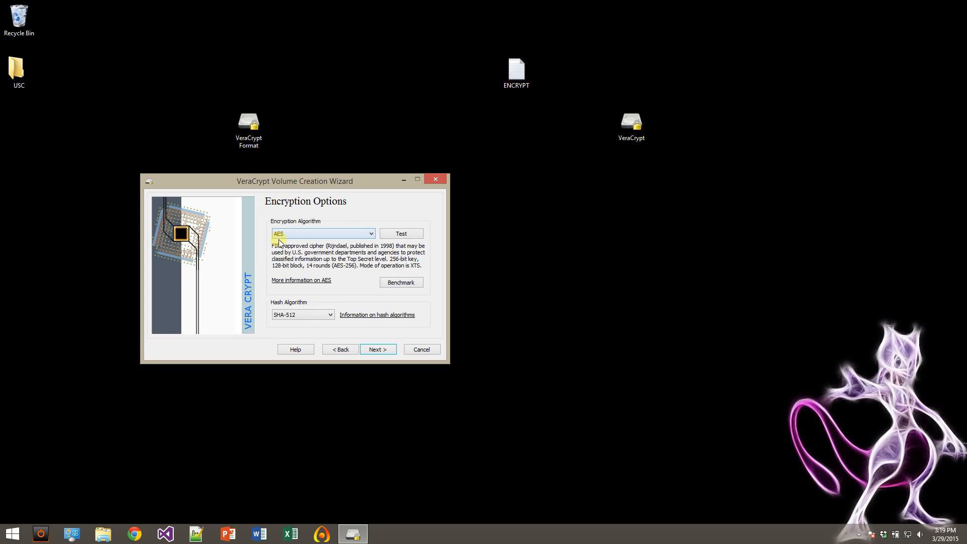
pyautogui.click(313, 314)
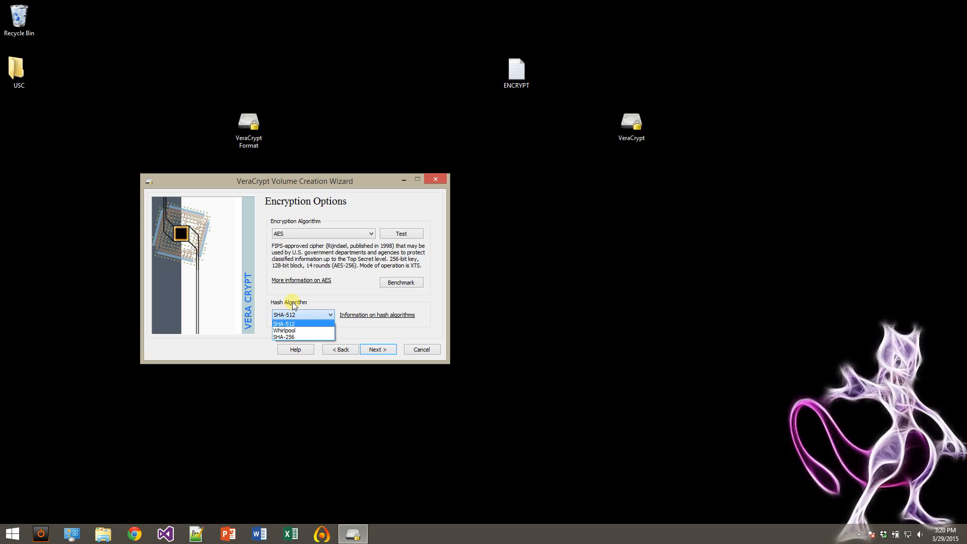
pyautogui.click(310, 323)
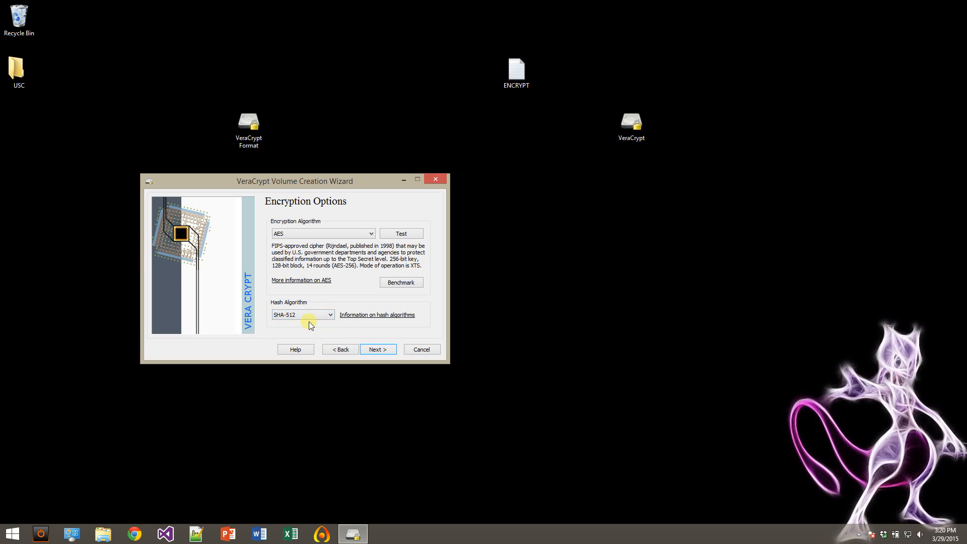
pyautogui.click(381, 348)
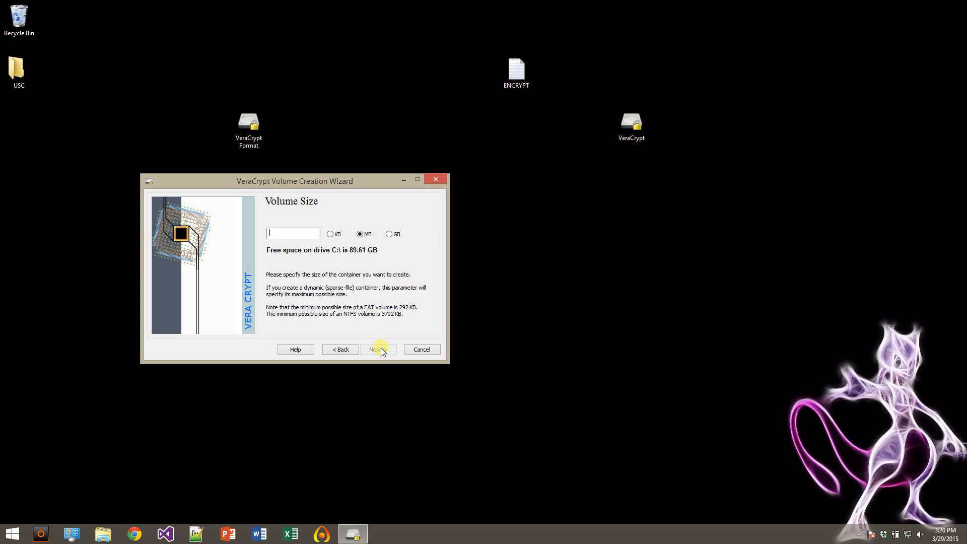
# Set the volume size to 1 GB and continue to the volume password.
pyautogui.click(389, 235)
pyautogui.write('1')
pyautogui.click(391, 350)
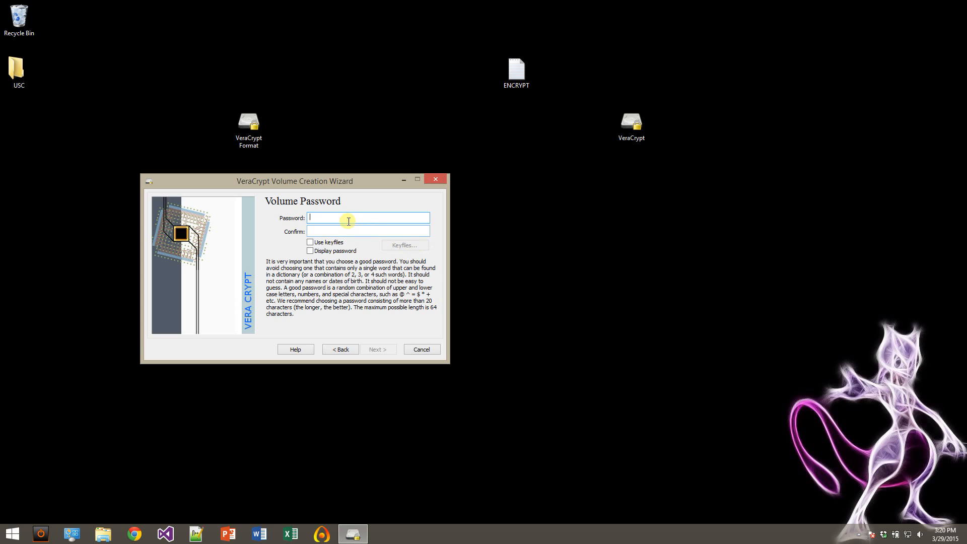
# Enter and confirm the volume password with password display turned on, and accept using a short password.
pyautogui.write('••••••')
pyautogui.click(311, 250)
pyautogui.click(331, 231)
pyautogui.write('password')
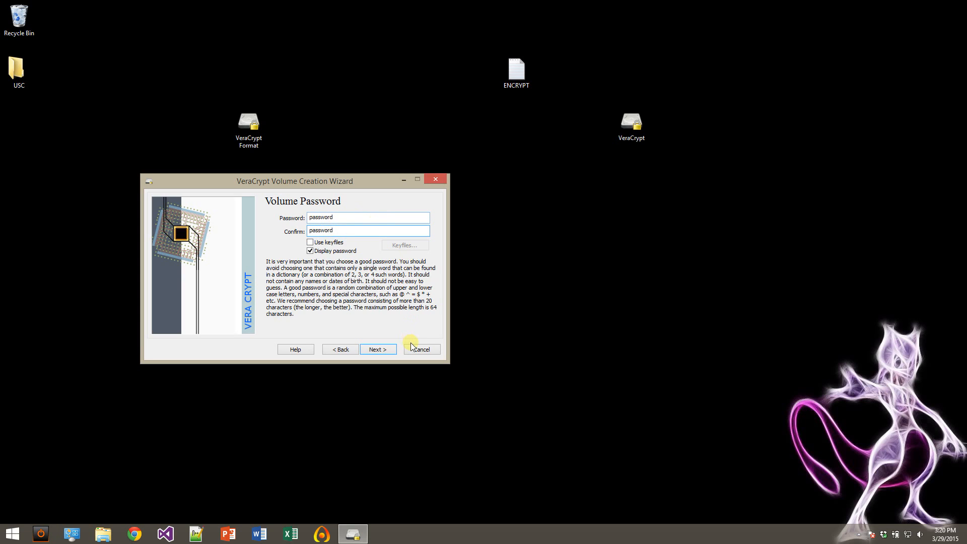
pyautogui.click(372, 349)
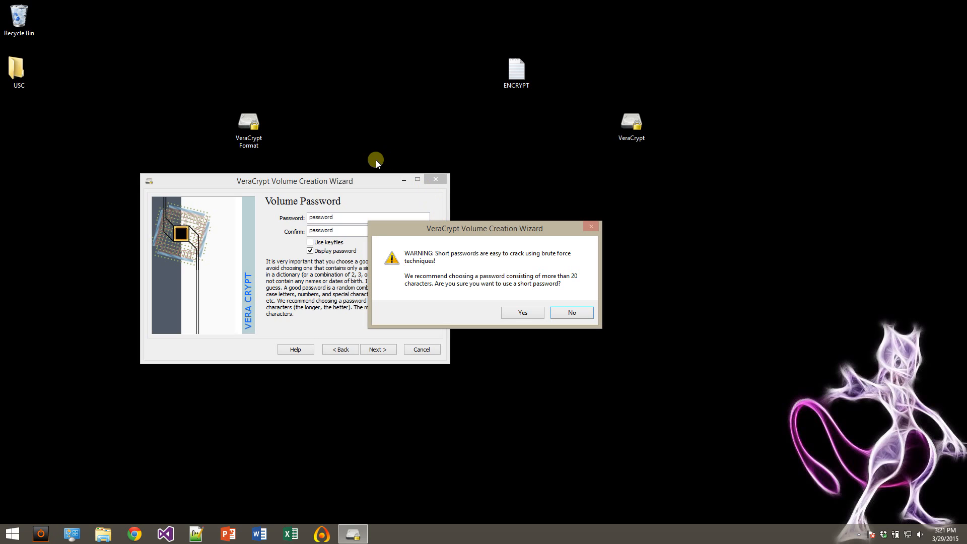
pyautogui.click(531, 312)
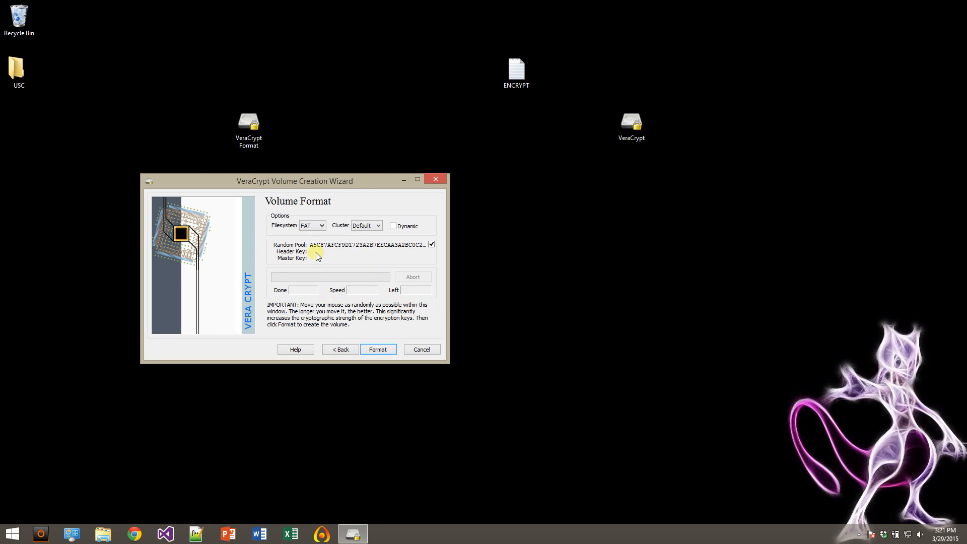
# Format the volume as FAT with the default cluster size, replacing the existing ENCRYPT.txt, and exit the wizard.
pyautogui.click(383, 352)
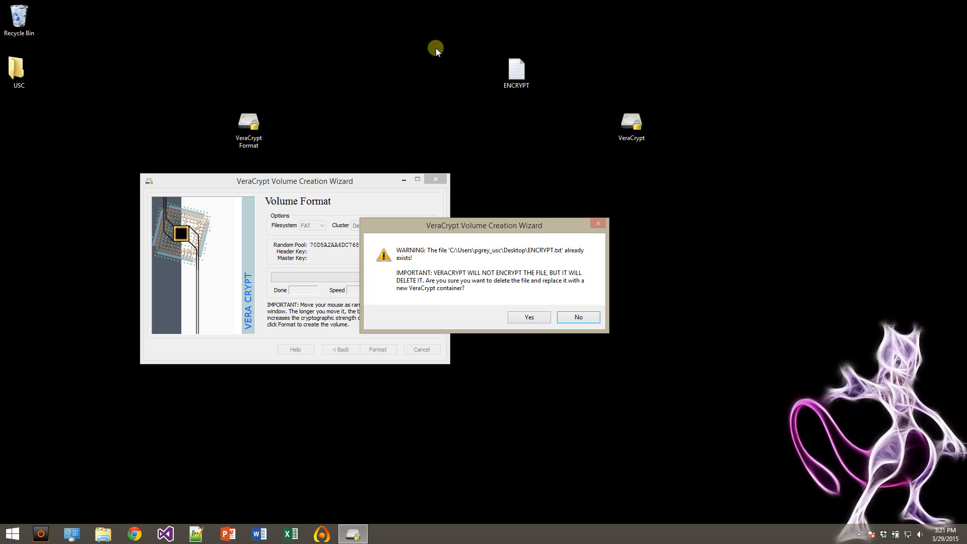
pyautogui.click(525, 320)
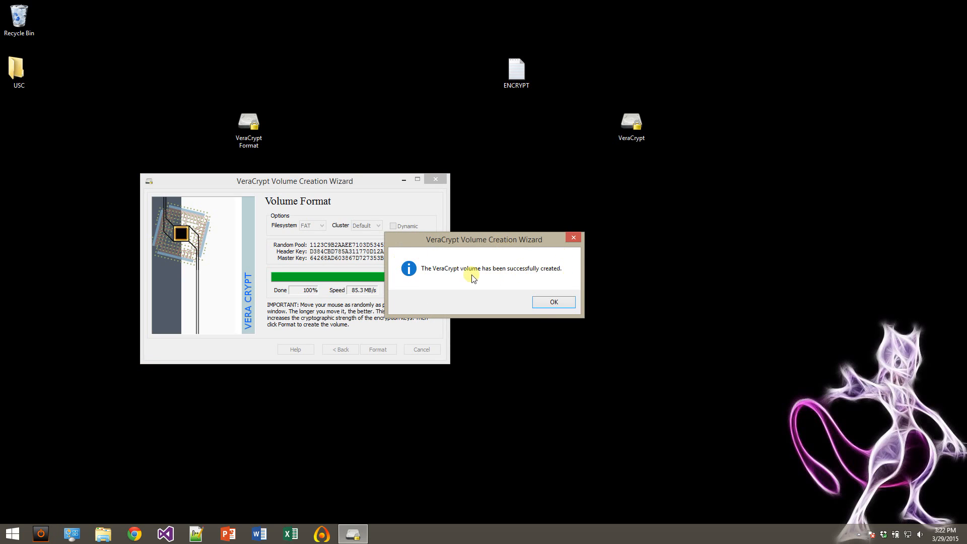
pyautogui.click(554, 300)
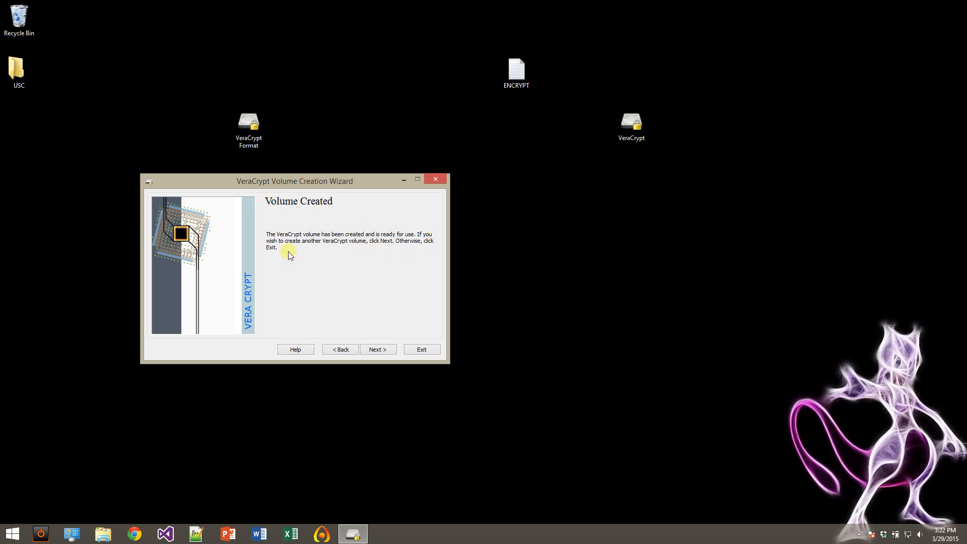
pyautogui.click(423, 349)
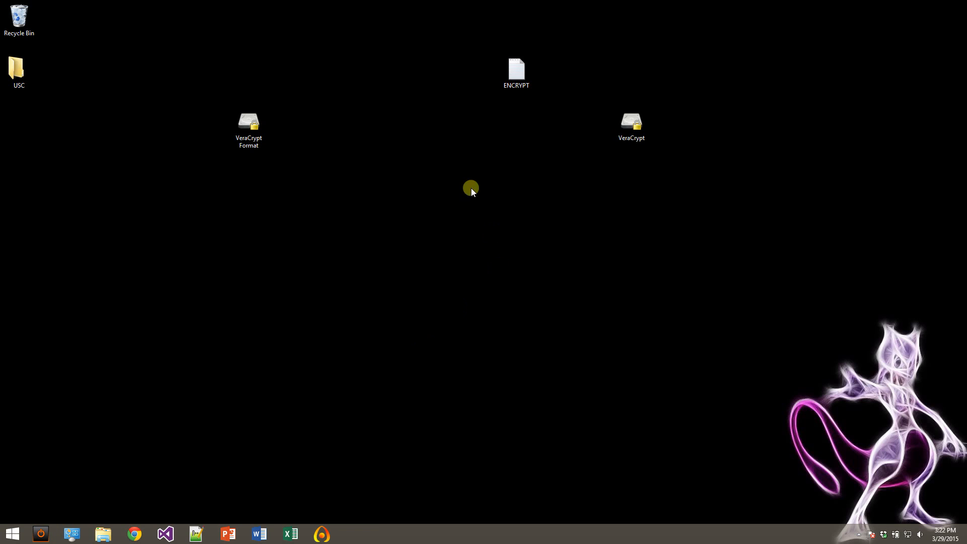
# Move the VeraCrypt Format icon below the USC folder and the VeraCrypt icon near the ENCRYPT file on the desktop.
pyautogui.click(247, 122)
pyautogui.moveTo(23, 111); pyautogui.dragTo(23, 111)
pyautogui.click(624, 131)
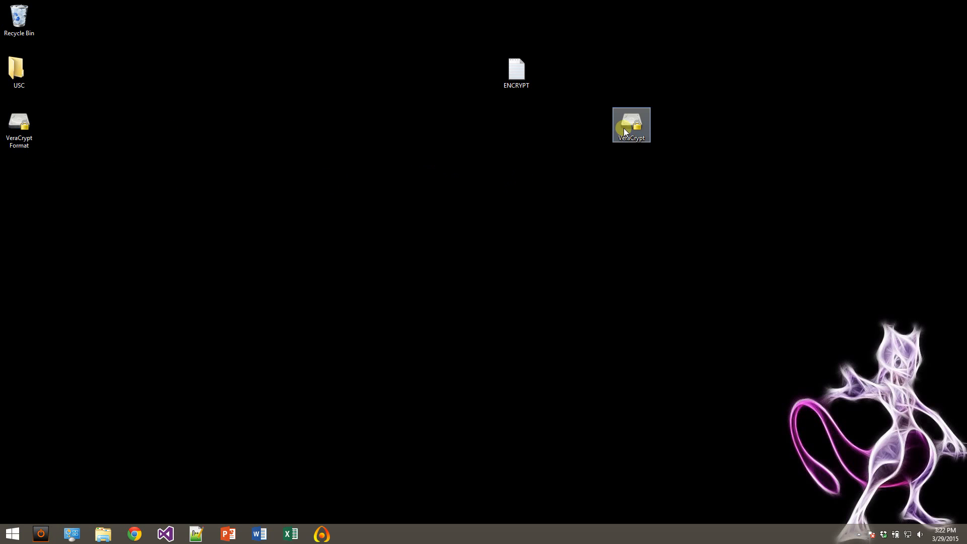
pyautogui.moveTo(382, 108); pyautogui.dragTo(378, 81)
# Open VeraCrypt and select the ENCRYPT file on the desktop as the volume to mount.
pyautogui.doubleClick(397, 72)
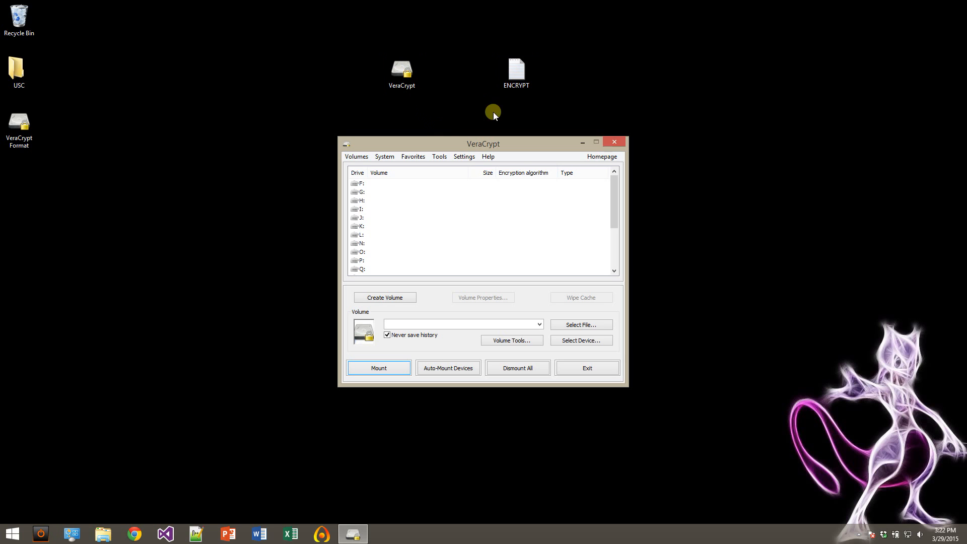
pyautogui.click(566, 327)
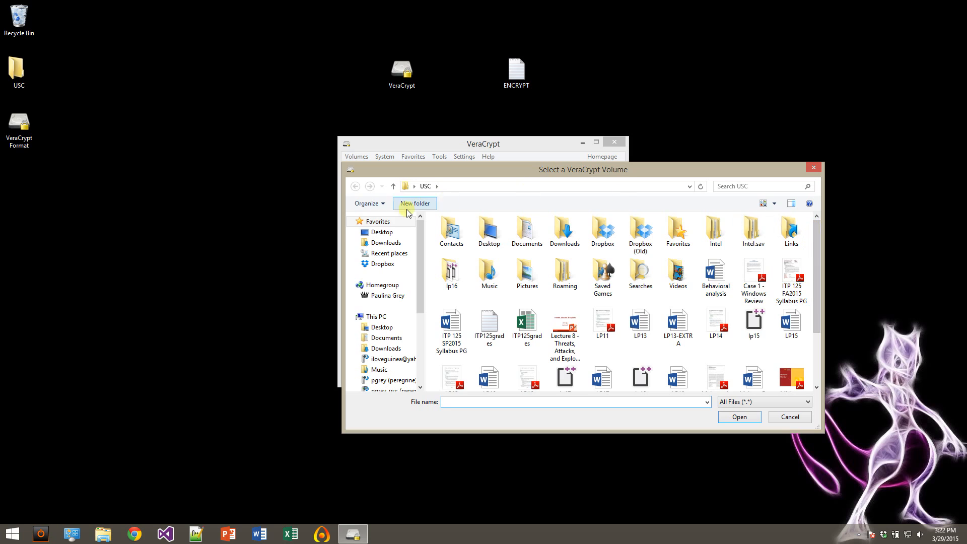
pyautogui.click(379, 235)
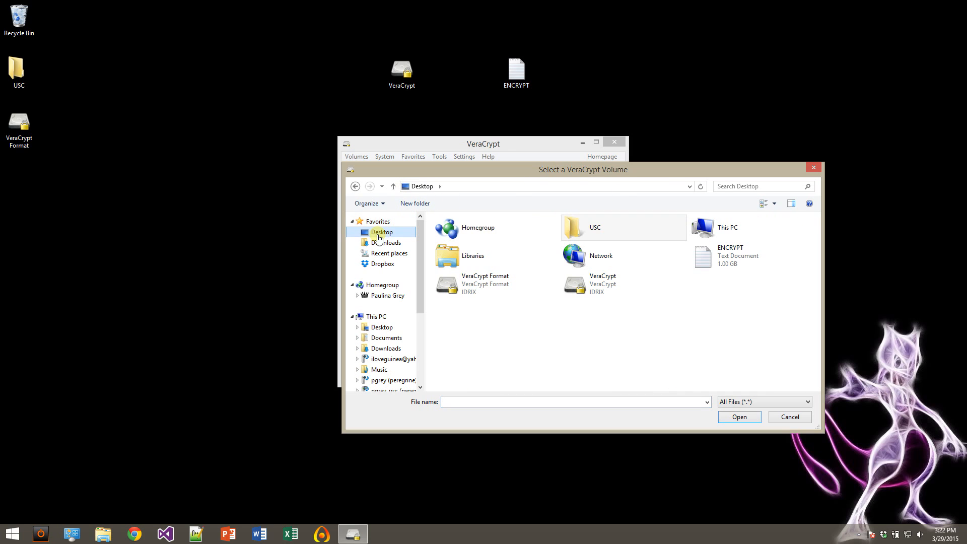
pyautogui.click(719, 270)
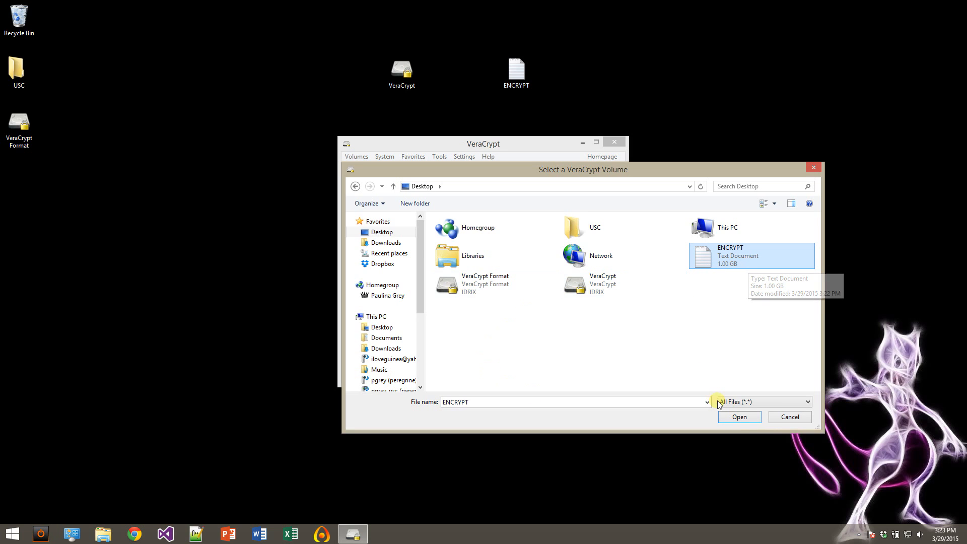
pyautogui.click(738, 418)
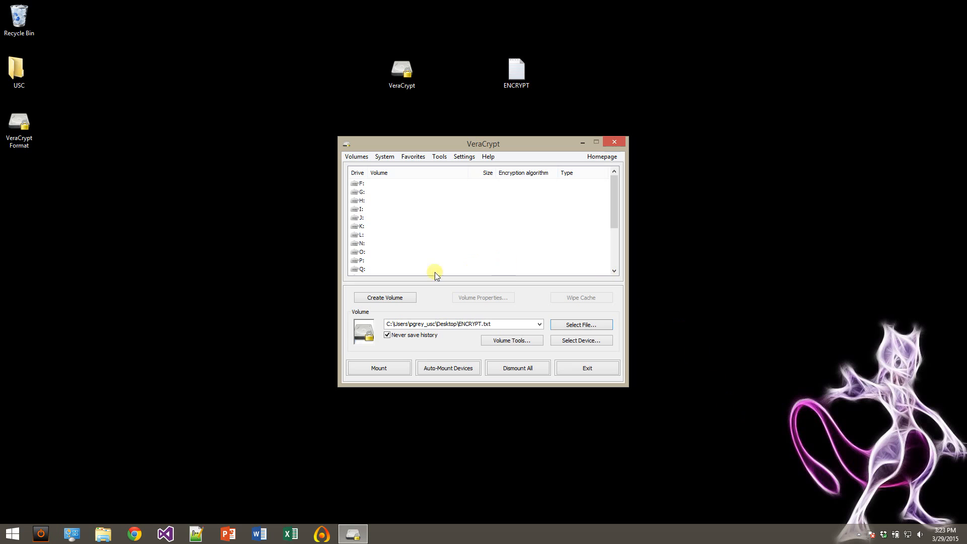
# Mount the ENCRYPT file as drive F:, turning on password display and entering the volume password.
pyautogui.click(375, 366)
pyautogui.click(541, 301)
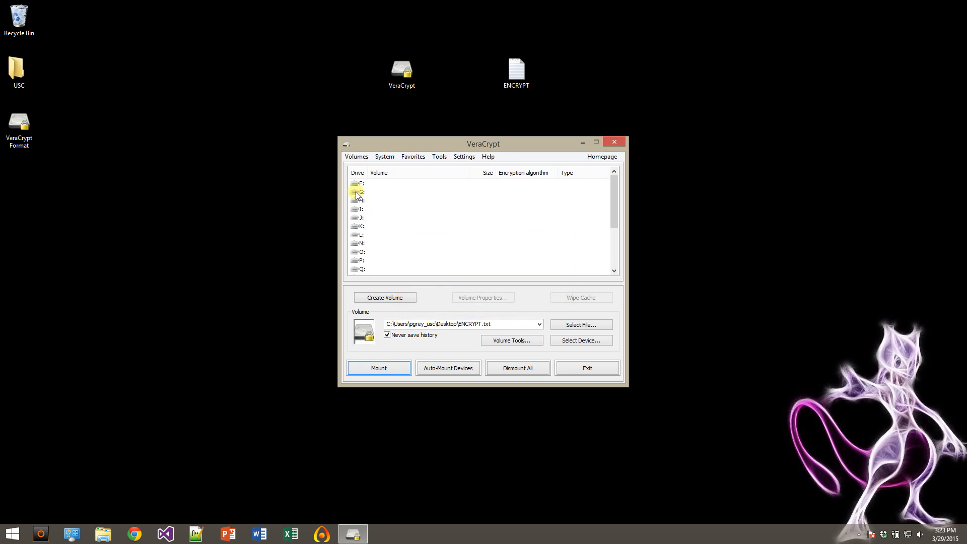
pyautogui.scroll(-1, 619, 193)
pyautogui.scroll(3, 630, 248)
pyautogui.click(368, 183)
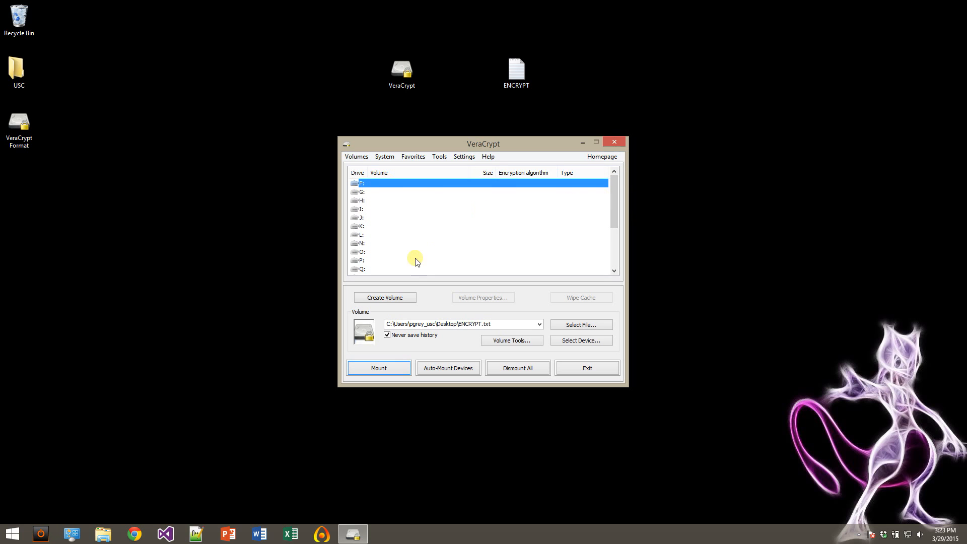
pyautogui.click(380, 371)
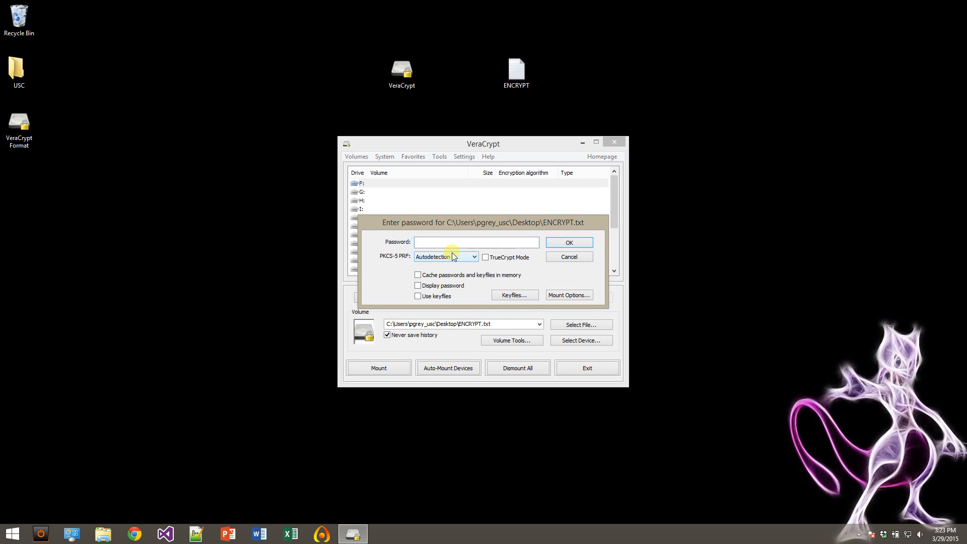
pyautogui.click(418, 286)
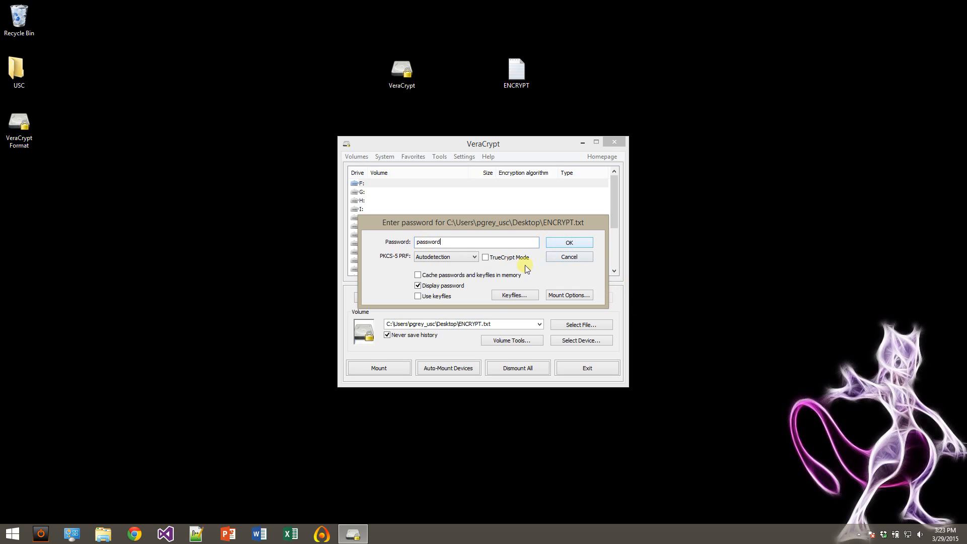
pyautogui.click(573, 243)
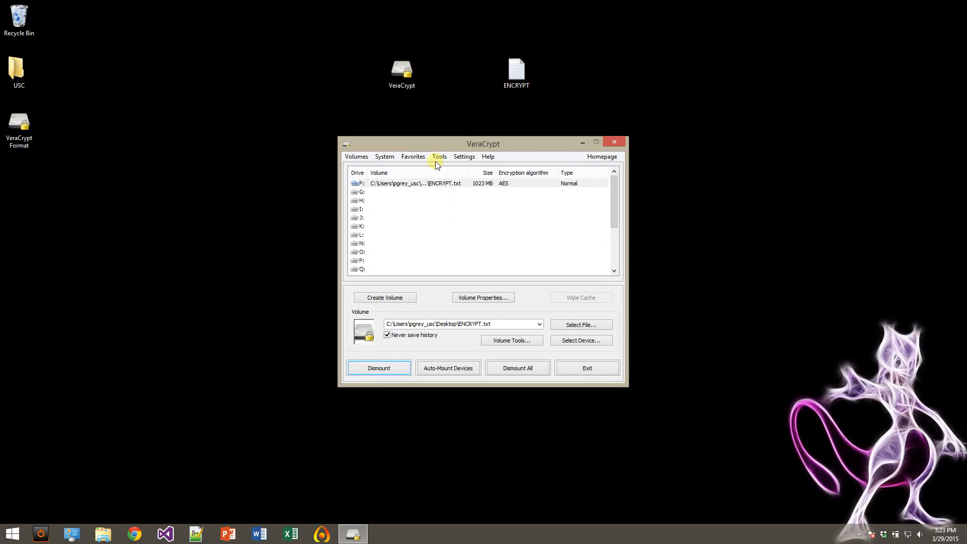
# Open the mounted F: volume in File Explorer and arrange its window beside the VeraCrypt window, keeping the desktop icons uncovered.
pyautogui.moveTo(431, 143); pyautogui.dragTo(309, 144)
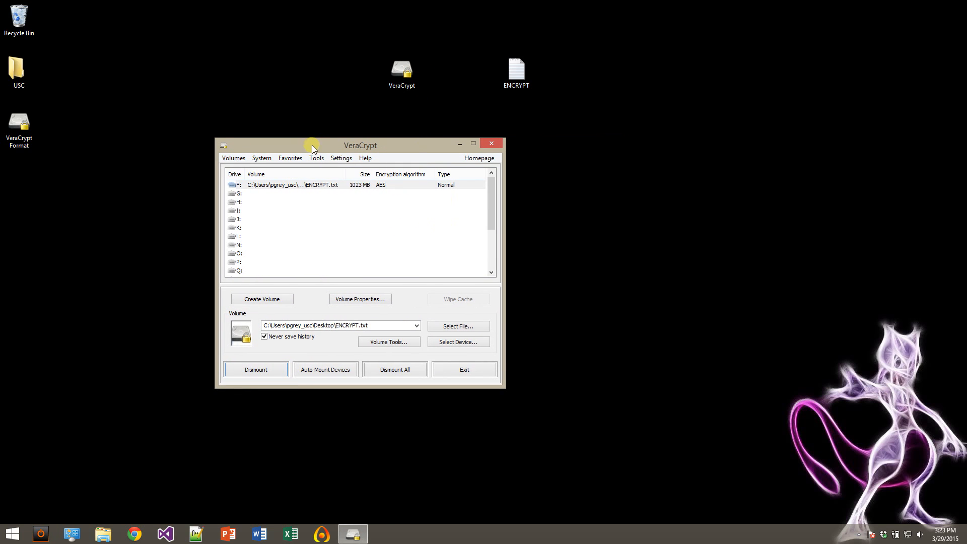
pyautogui.doubleClick(313, 185)
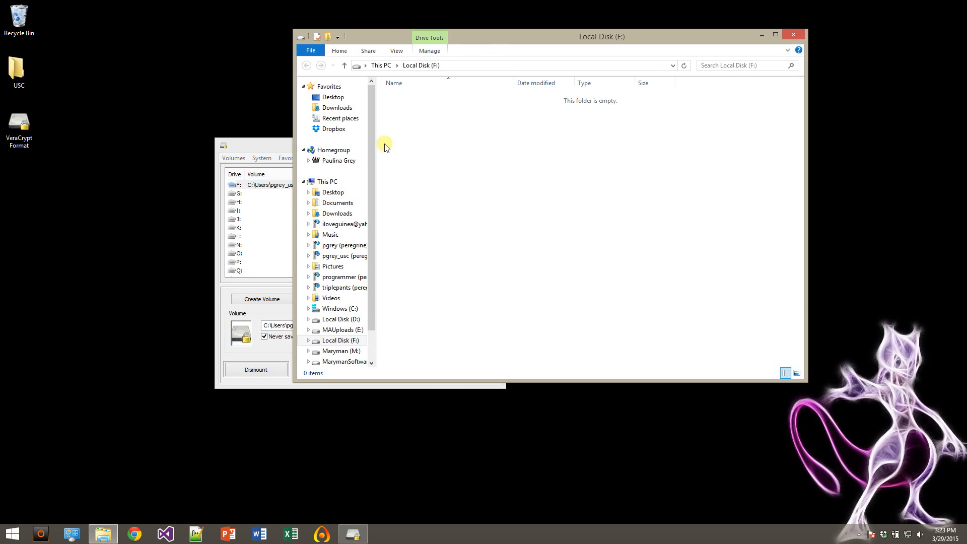
pyautogui.moveTo(487, 47); pyautogui.dragTo(608, 94)
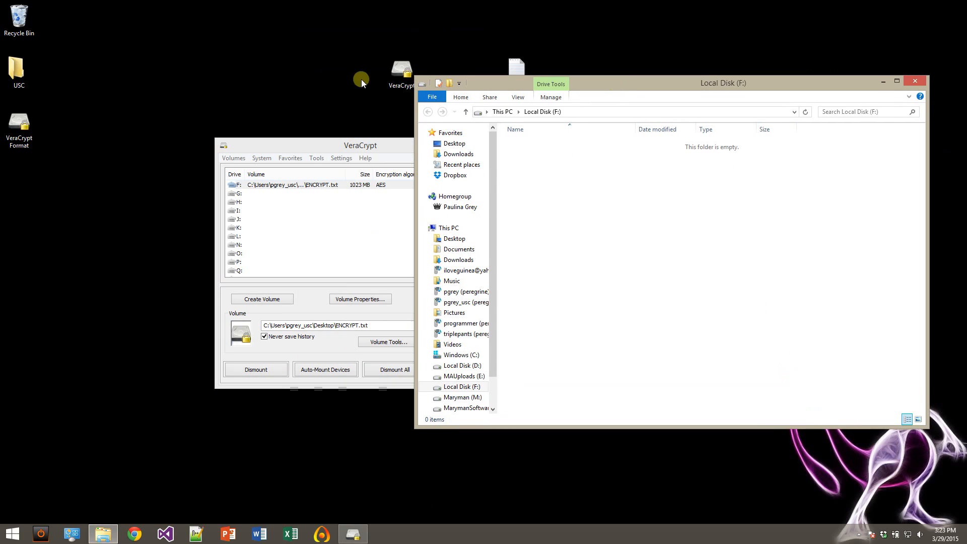
pyautogui.moveTo(281, 150); pyautogui.dragTo(170, 161)
pyautogui.moveTo(636, 85); pyautogui.dragTo(618, 65)
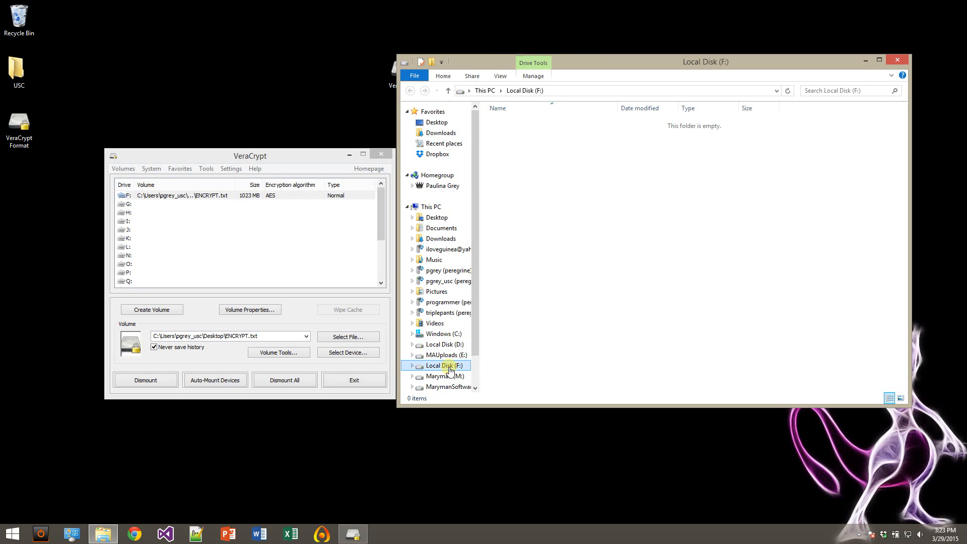
pyautogui.moveTo(600, 63); pyautogui.dragTo(626, 166)
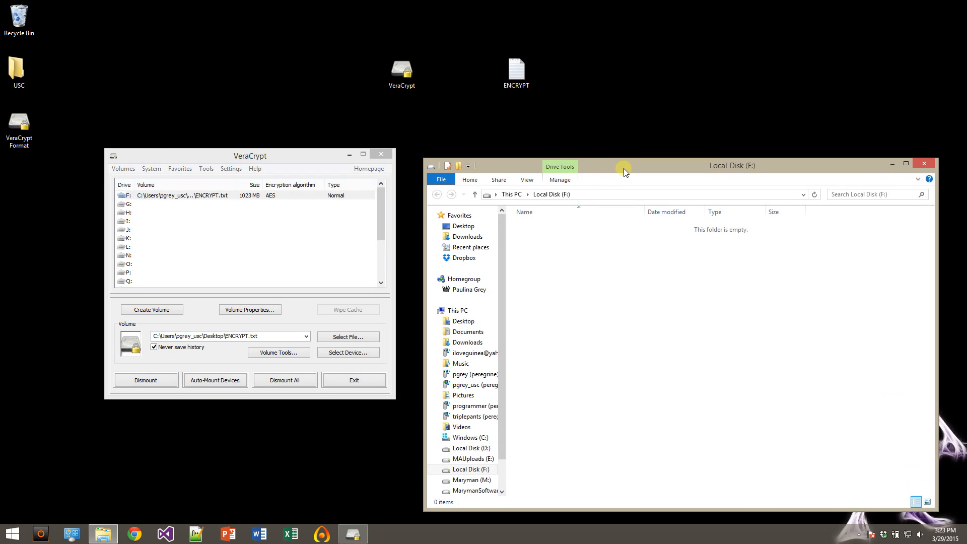
# Create a text document named SUPERsecretdiary on drive F: and close the drive's window.
pyautogui.rightClick(554, 265)
pyautogui.moveTo(609, 398)
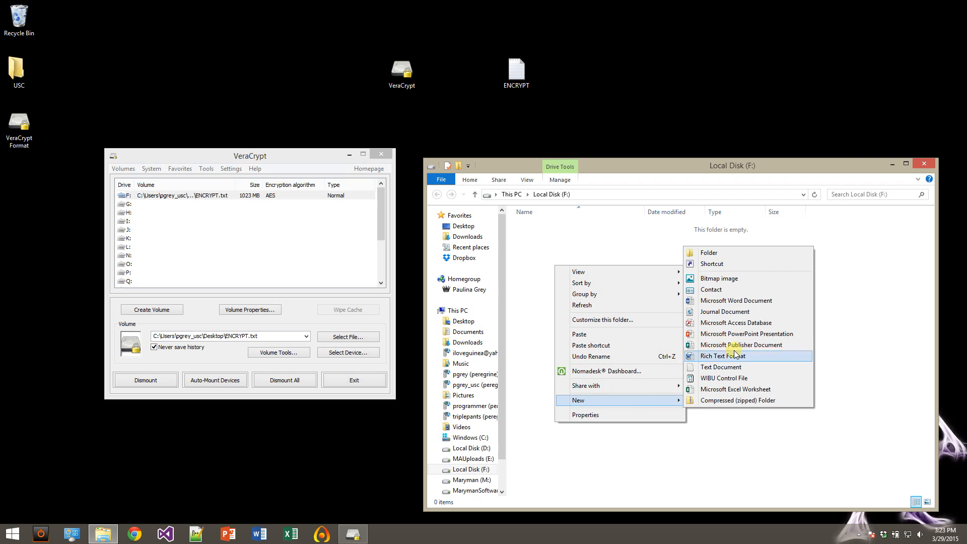
pyautogui.click(736, 368)
pyautogui.write('SUPERsecretdiary')
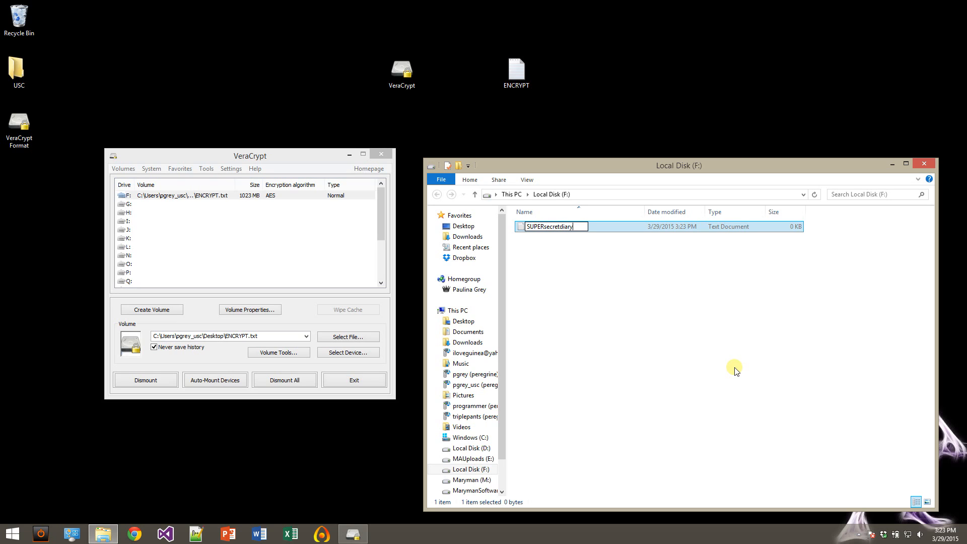
pyautogui.press('Return')
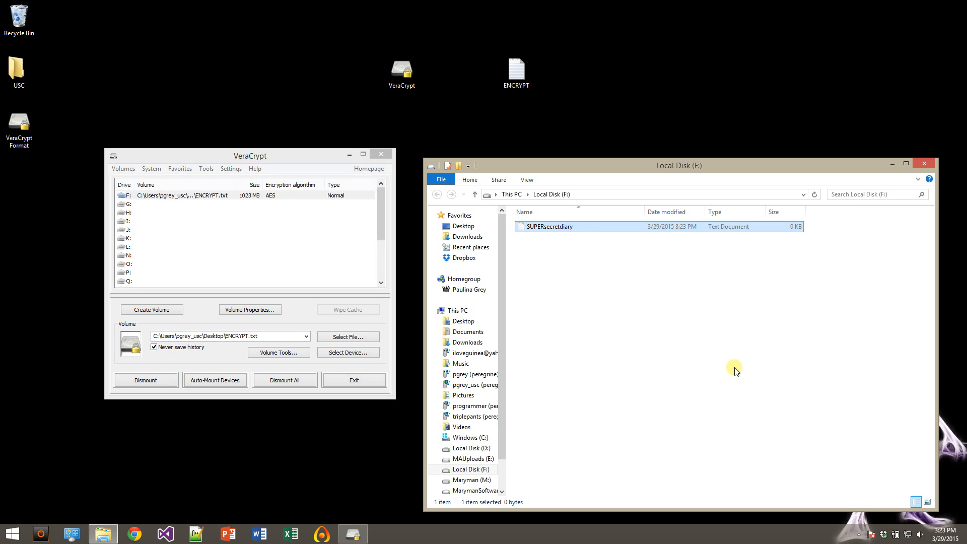
pyautogui.moveTo(601, 164); pyautogui.dragTo(600, 122)
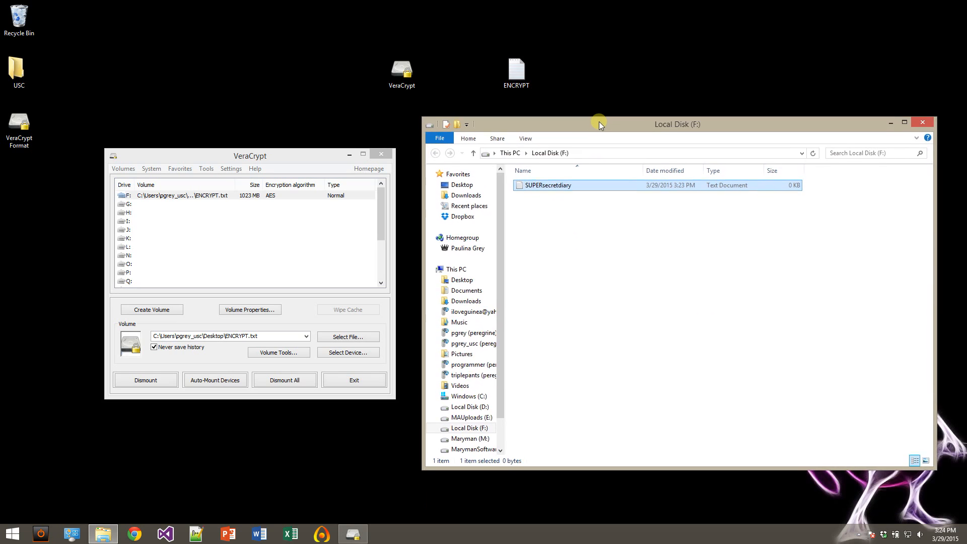
pyautogui.click(923, 122)
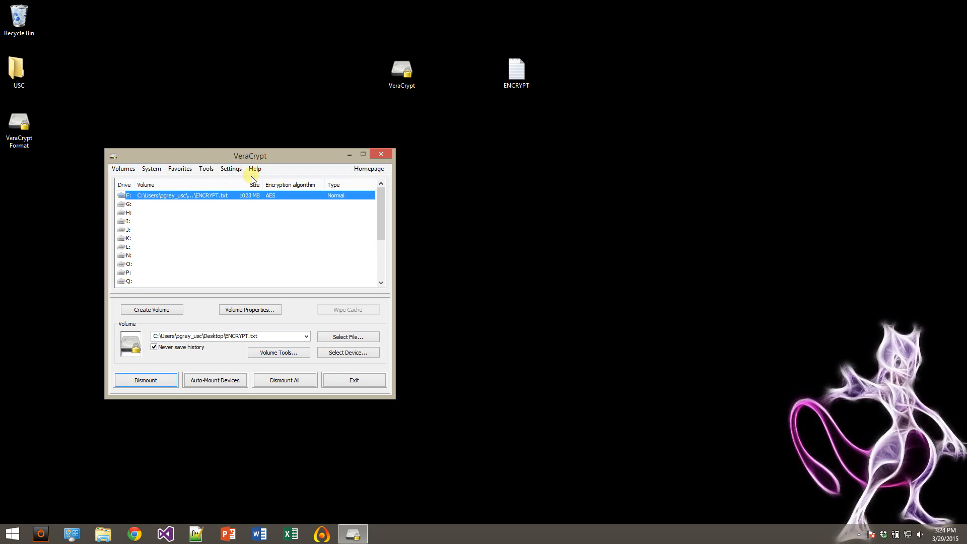
# Reopen drive F: through File Explorer, write "hello world!" in SUPERsecretdiary, save it, and close both windows.
pyautogui.moveTo(200, 149); pyautogui.dragTo(387, 136)
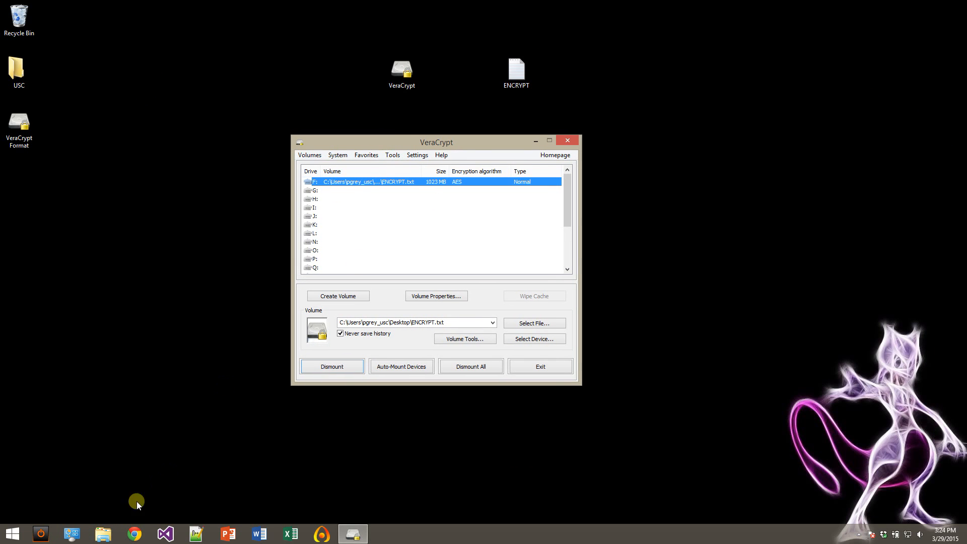
pyautogui.click(101, 539)
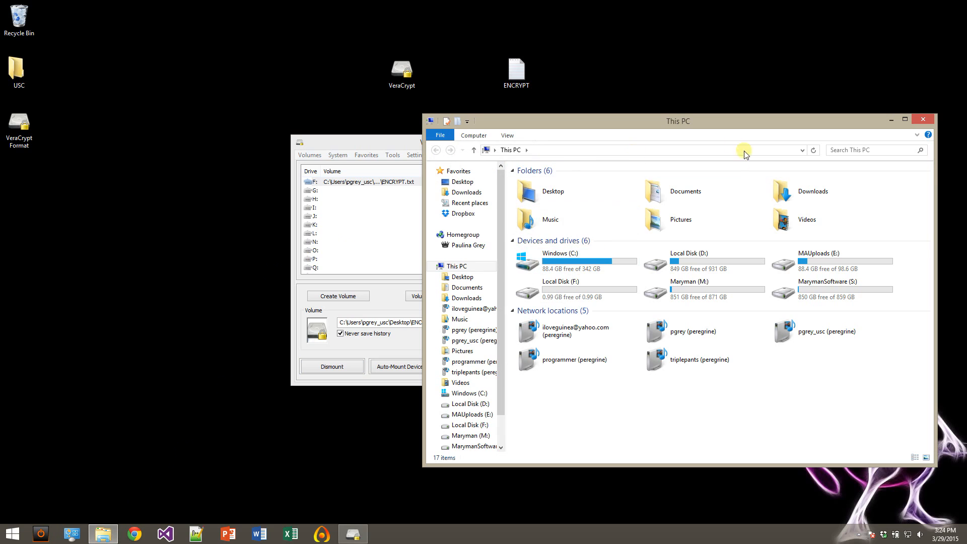
pyautogui.doubleClick(558, 285)
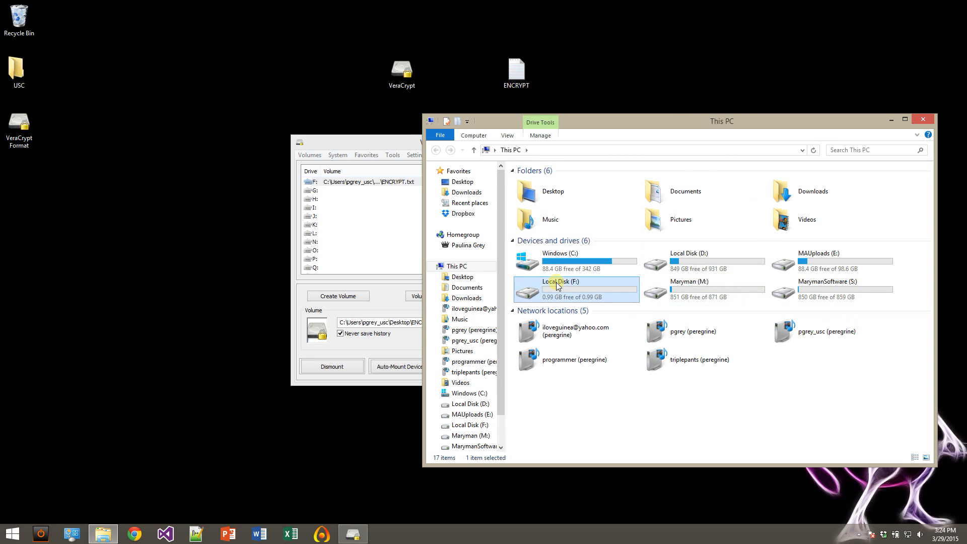
pyautogui.doubleClick(539, 183)
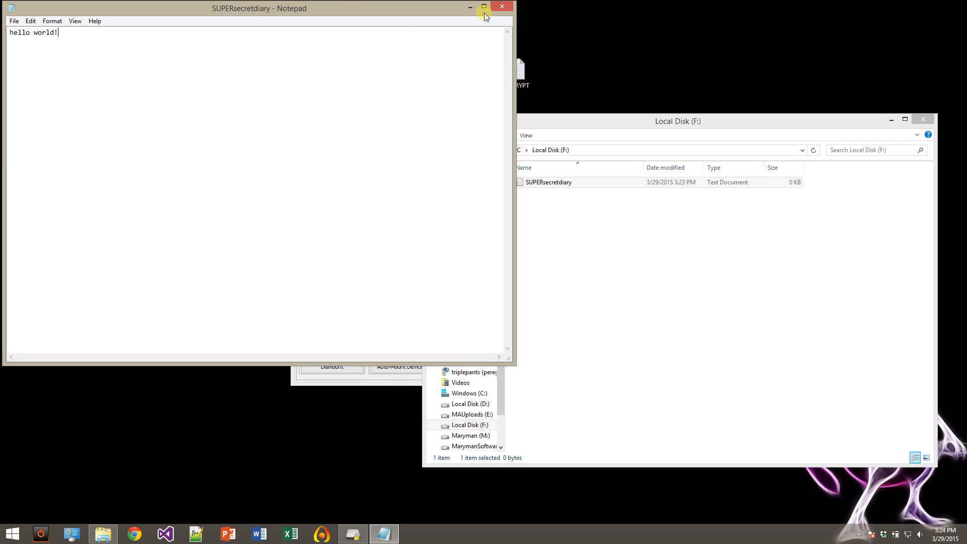
pyautogui.hotkey('ctrl', 's')
pyautogui.click(503, 7)
pyautogui.click(923, 120)
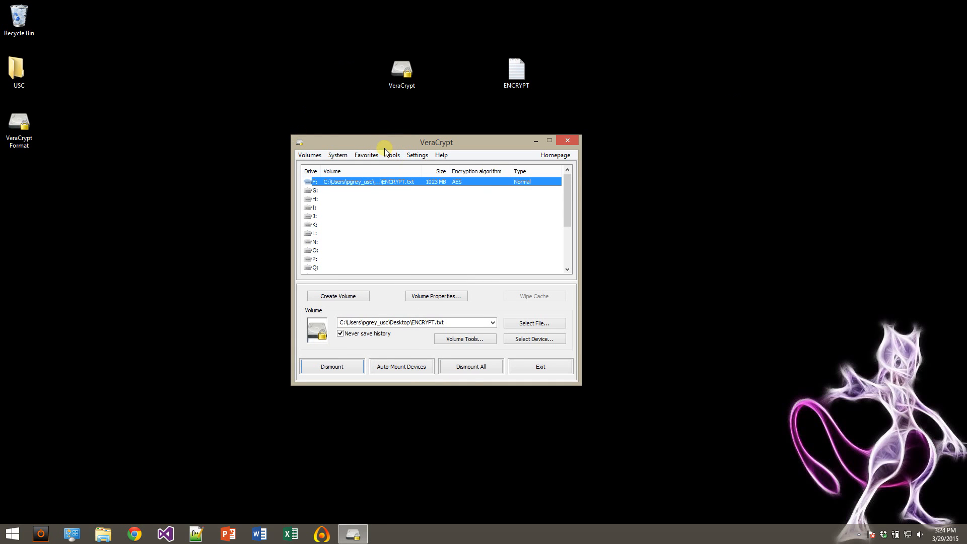
# Dismount the volume on drive F: and close VeraCrypt.
pyautogui.moveTo(383, 145); pyautogui.dragTo(183, 139)
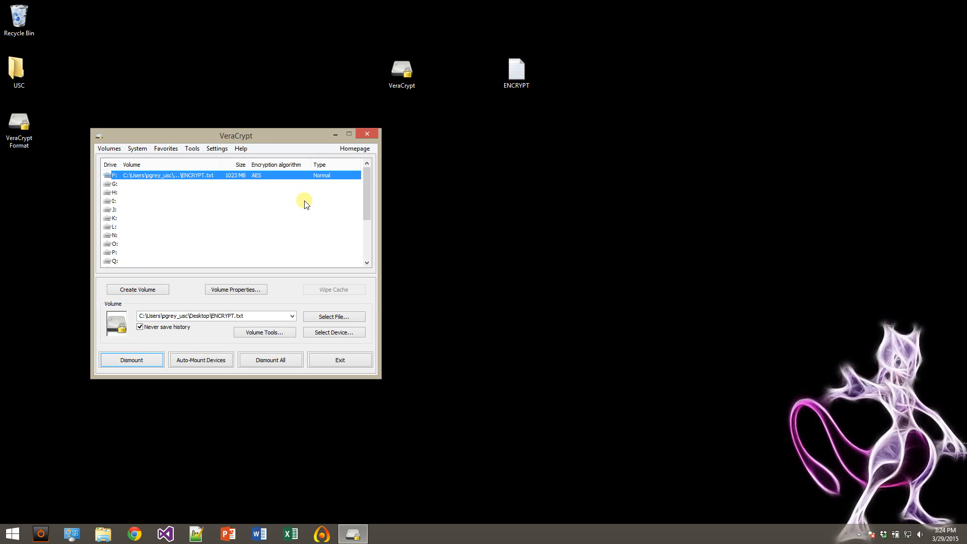
pyautogui.click(135, 359)
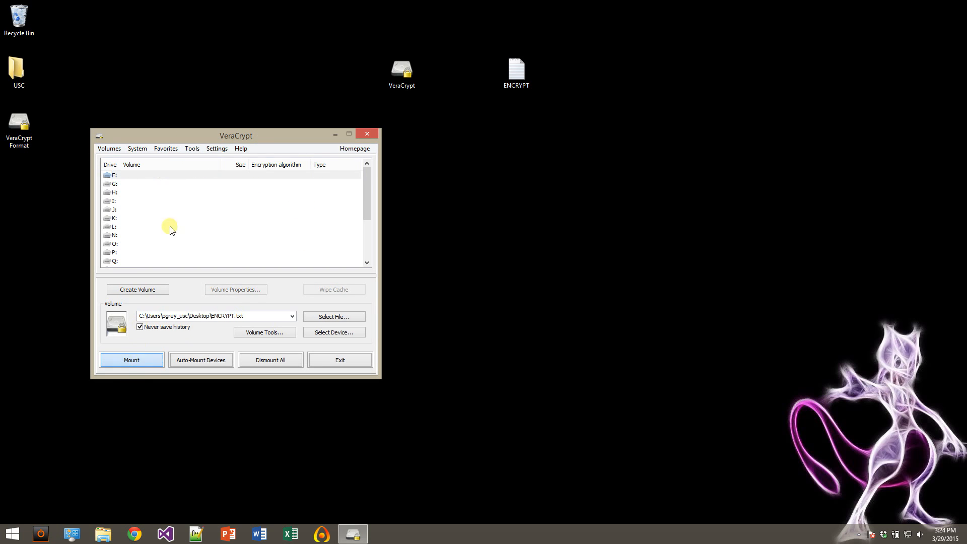
pyautogui.click(368, 135)
# Check the ENCRYPT file's details on the desktop and try to open it in Notepad.
pyautogui.click(524, 69)
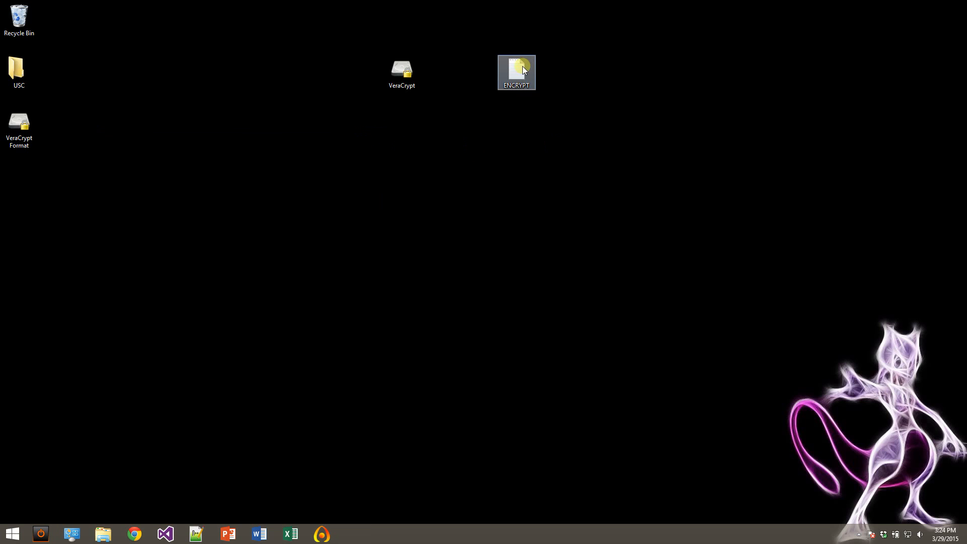
pyautogui.moveTo(522, 66)
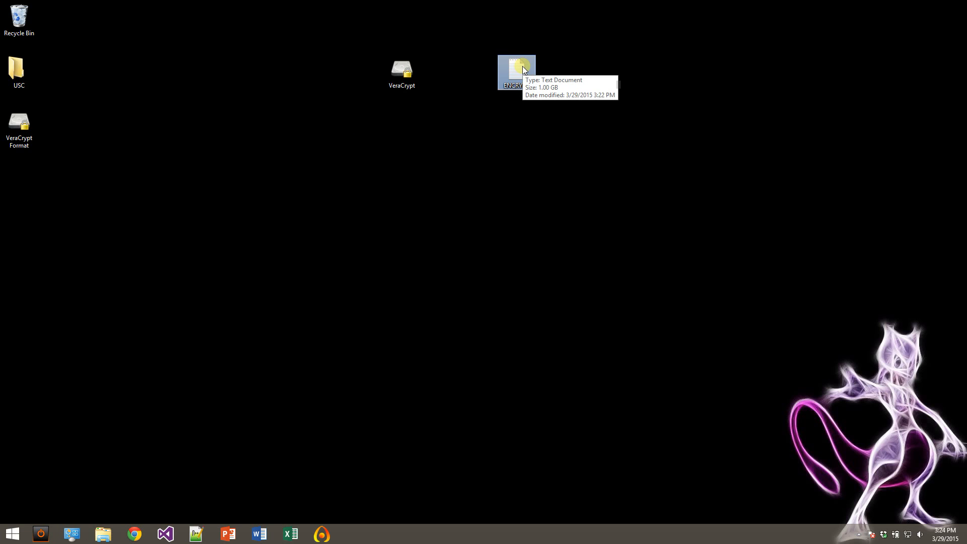
pyautogui.doubleClick(522, 65)
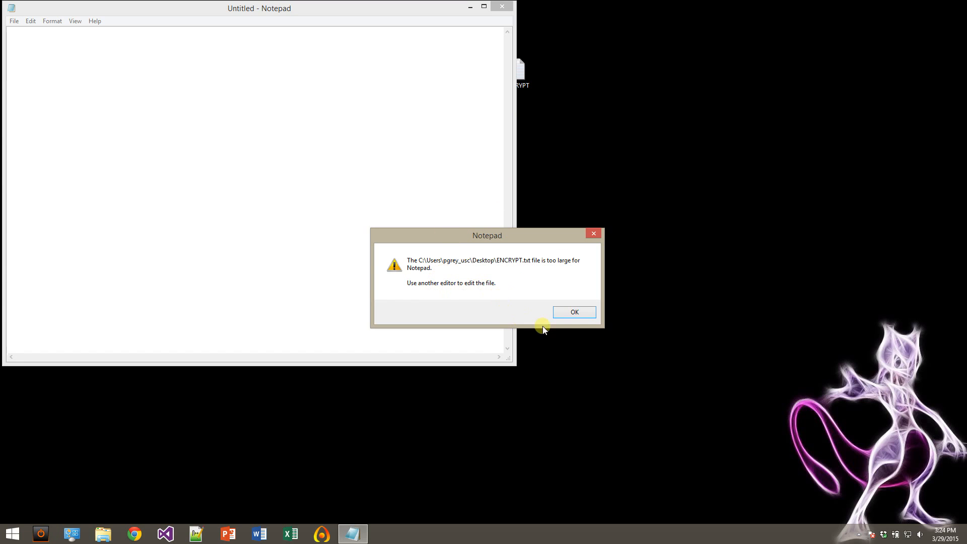
pyautogui.click(584, 314)
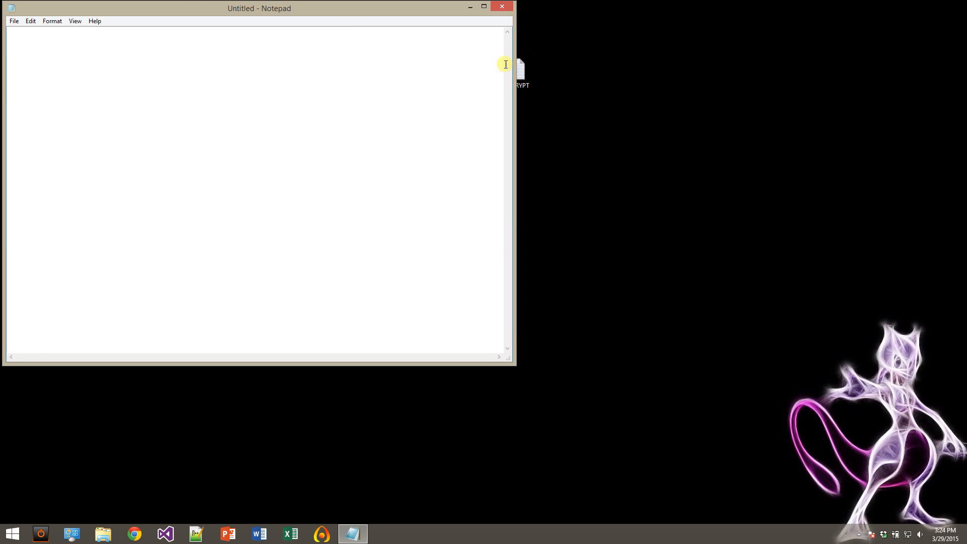
pyautogui.click(509, 7)
# Try to open the ENCRYPT file in Notepad++.
pyautogui.rightClick(525, 68)
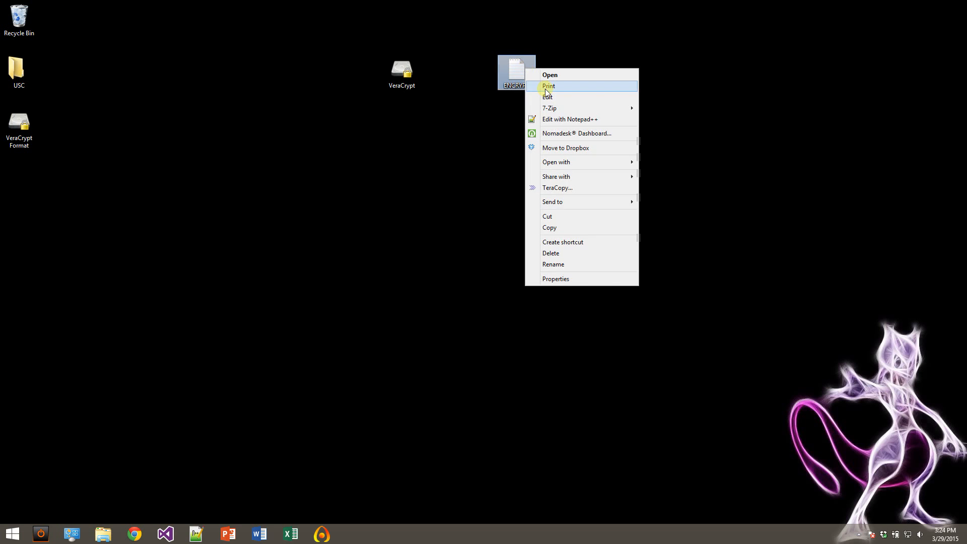
pyautogui.click(569, 120)
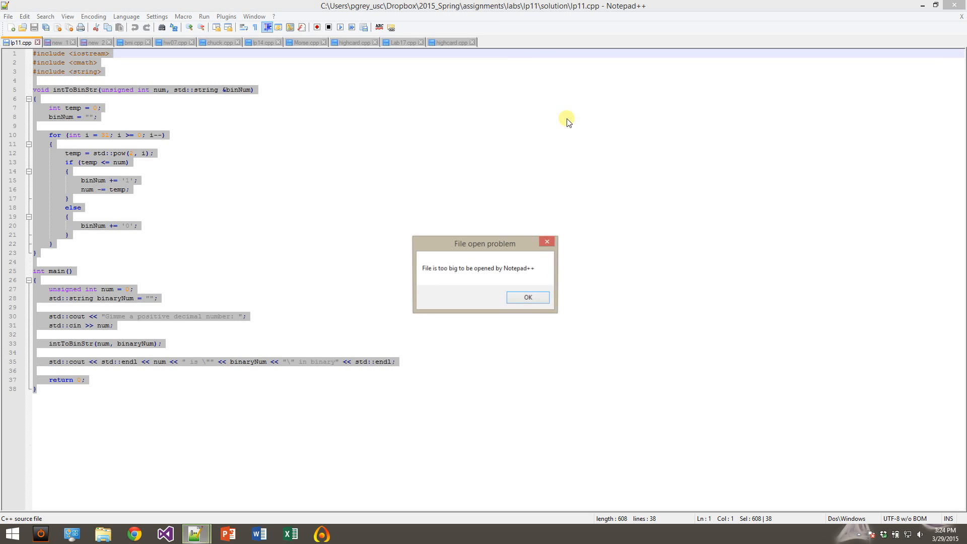
pyautogui.click(532, 301)
pyautogui.click(556, 300)
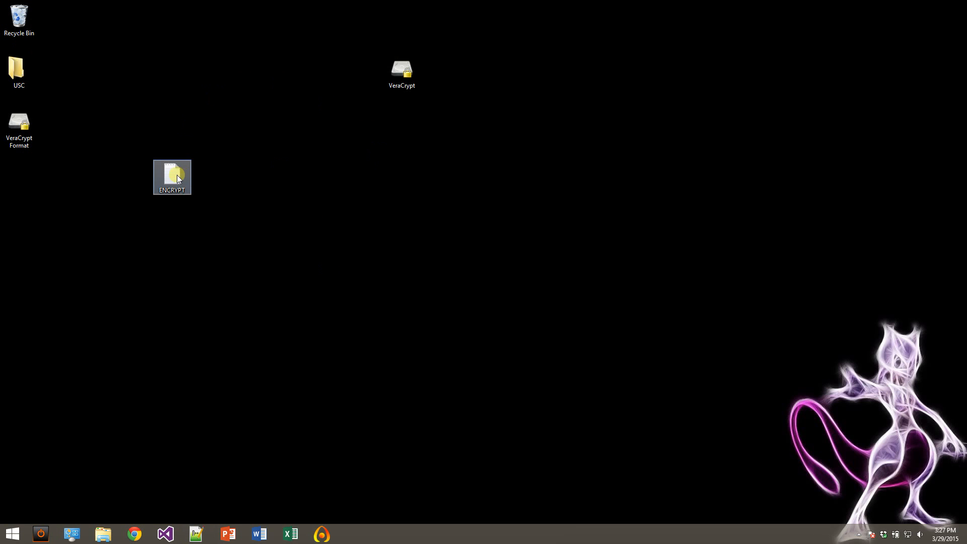
# Start HexEdit with the ENCRYPT file from the desktop.
pyautogui.rightClick(177, 174)
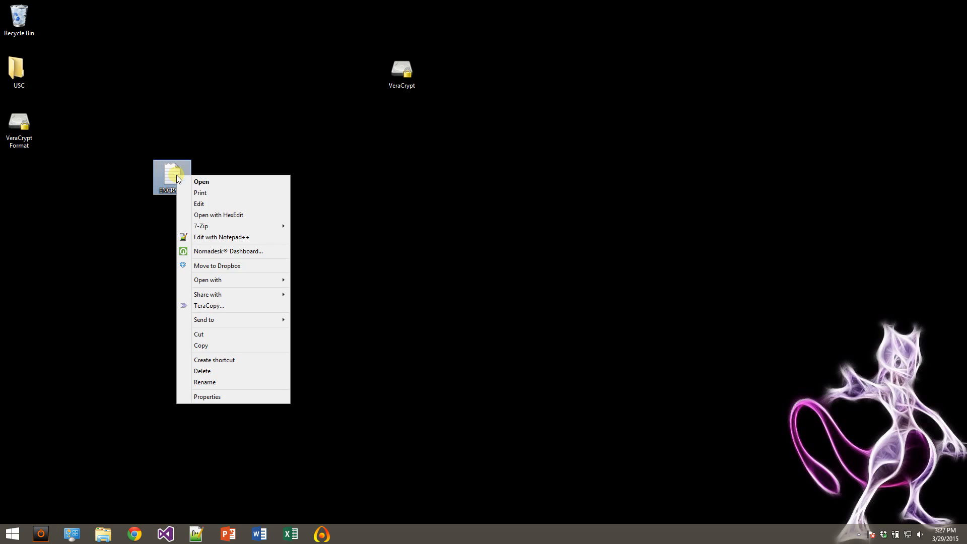
pyautogui.click(200, 219)
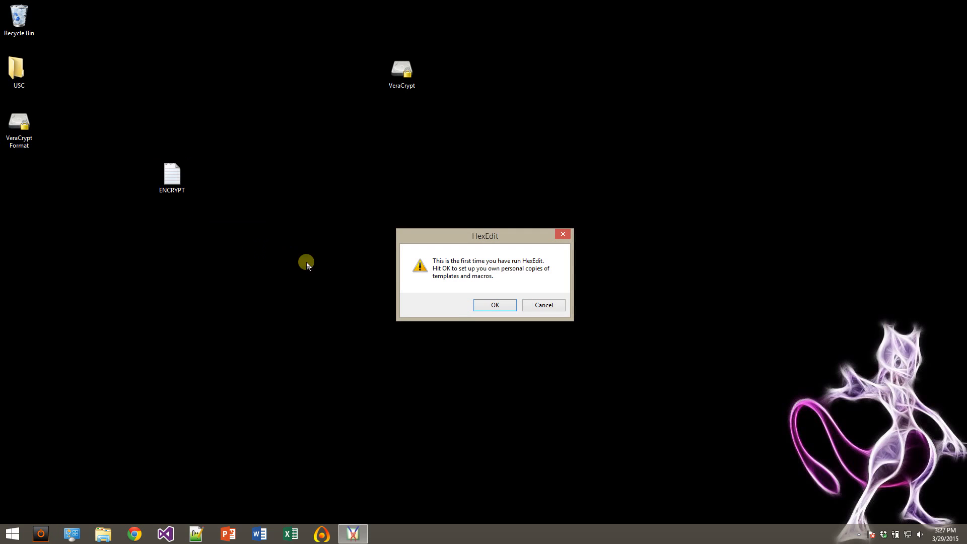
pyautogui.click(859, 534)
pyautogui.click(874, 483)
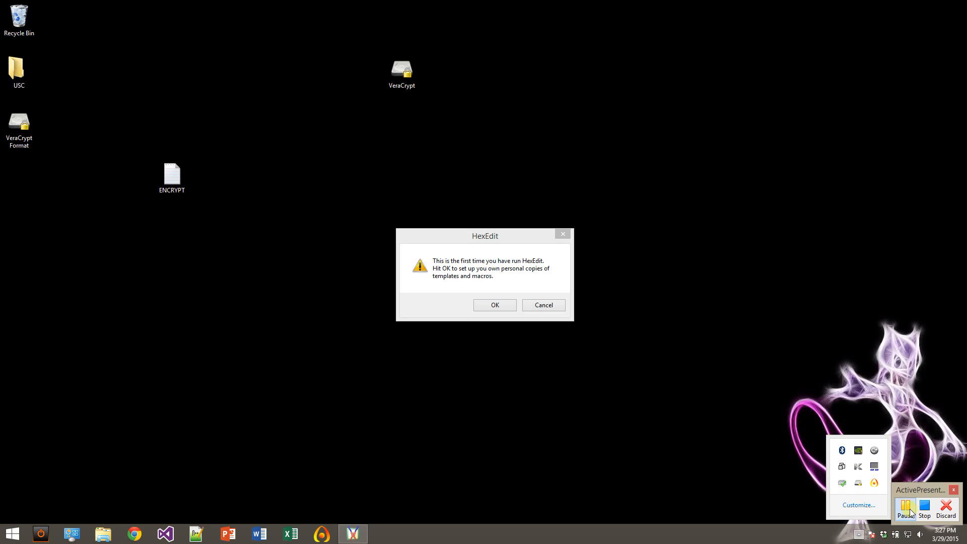
pyautogui.click(904, 507)
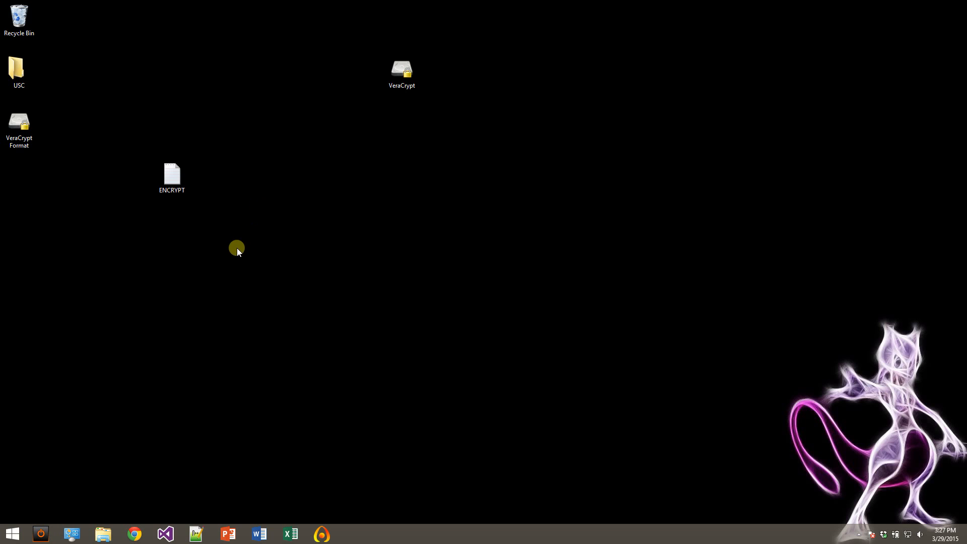
# Open the ENCRYPT file in HexEdit to view its raw bytes, and reposition the editor window.
pyautogui.rightClick(174, 173)
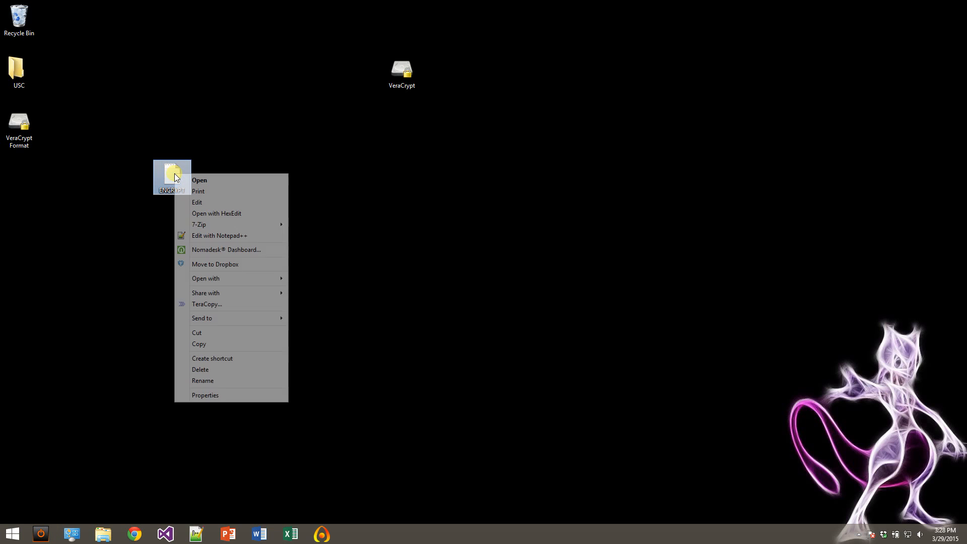
pyautogui.click(242, 213)
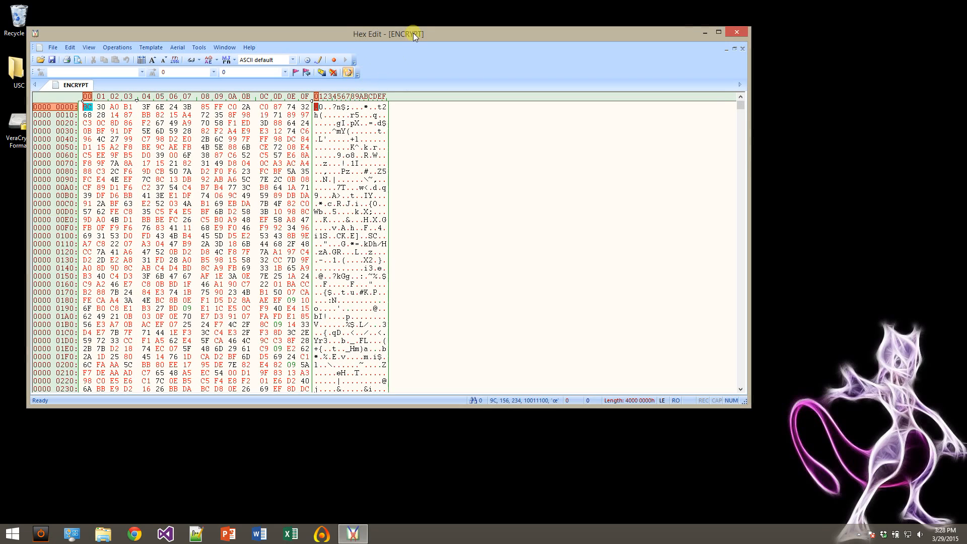
pyautogui.moveTo(413, 33); pyautogui.dragTo(473, 46)
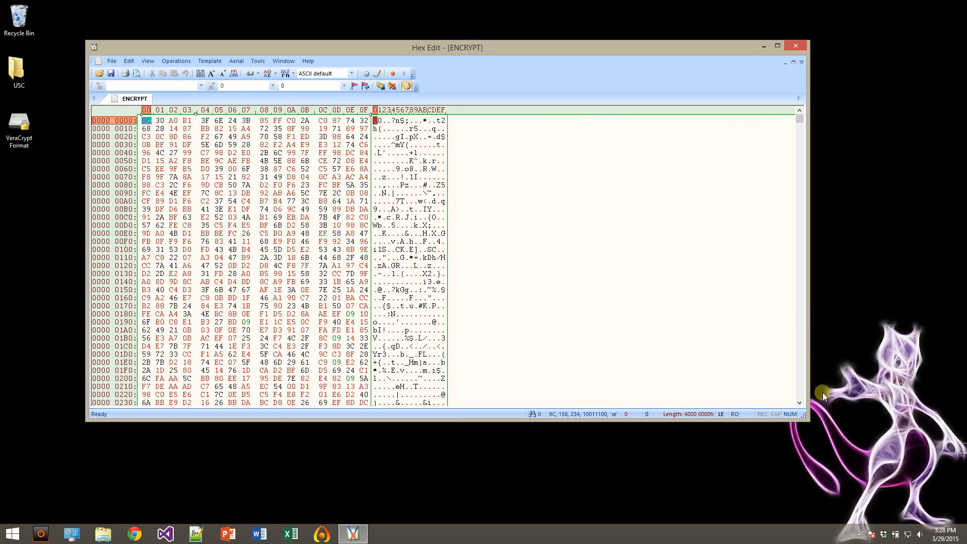
# Enlarge the HexEdit window, examine the ENCRYPT file's bytes from start to end, and close the editor.
pyautogui.moveTo(806, 419); pyautogui.dragTo(944, 524)
pyautogui.scroll(-20, 410, 152)
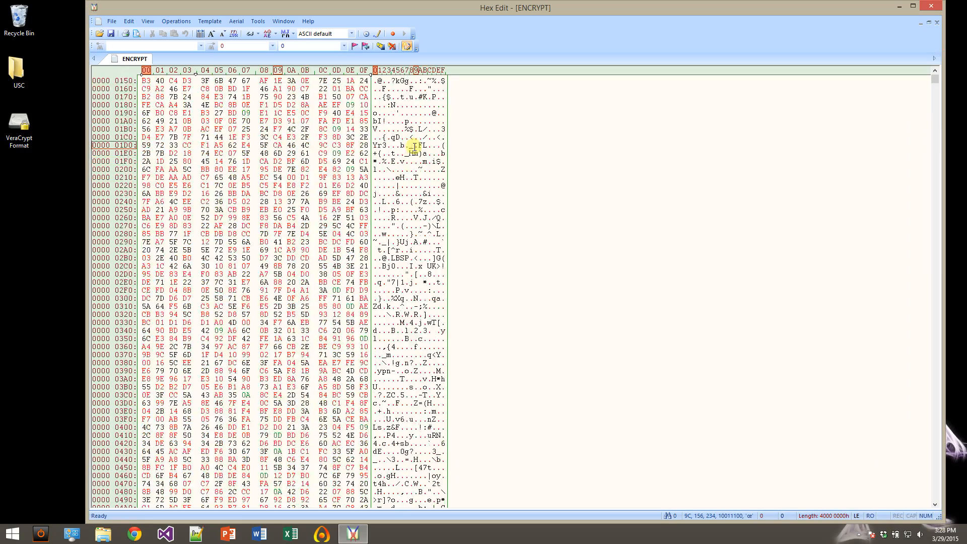
pyautogui.scroll(-20, 425, 172)
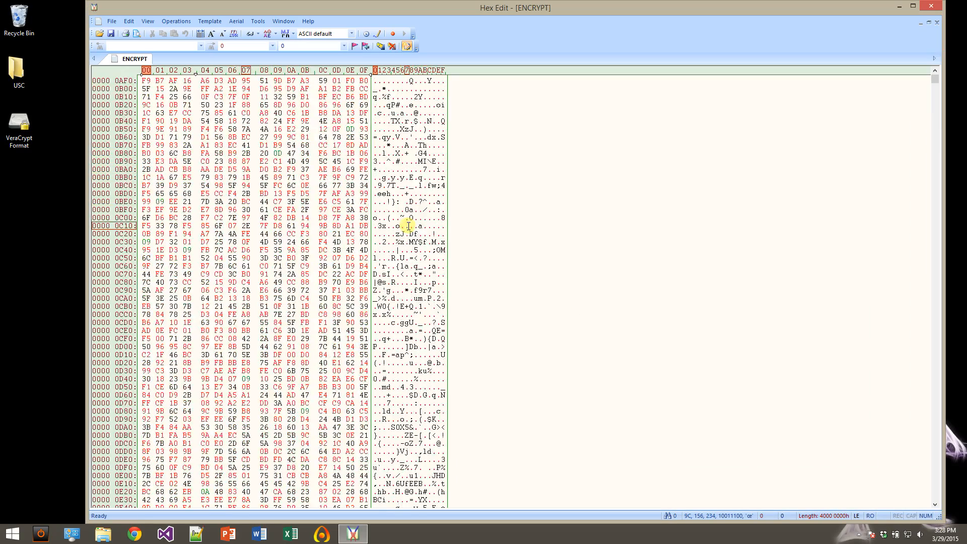
pyautogui.scroll(-20, 416, 228)
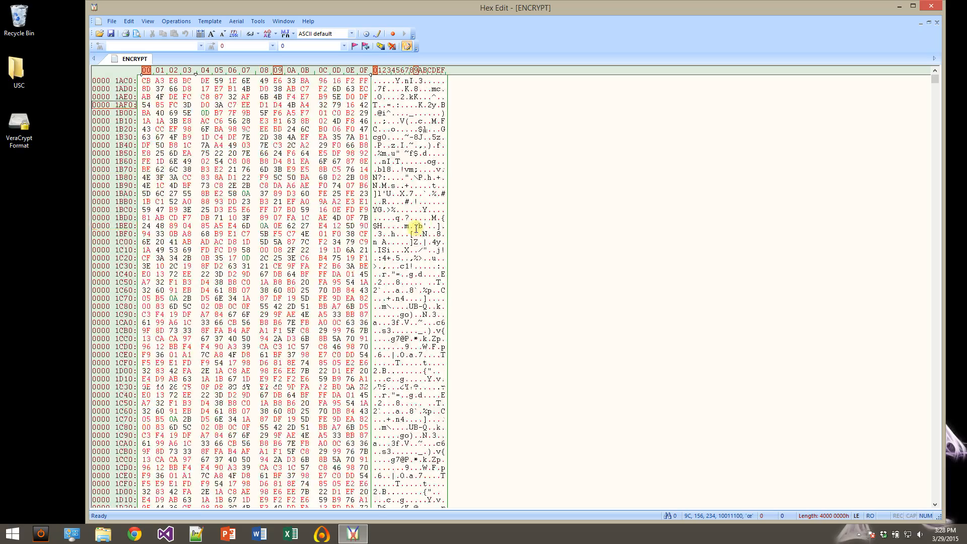
pyautogui.moveTo(935, 85); pyautogui.dragTo(942, 511)
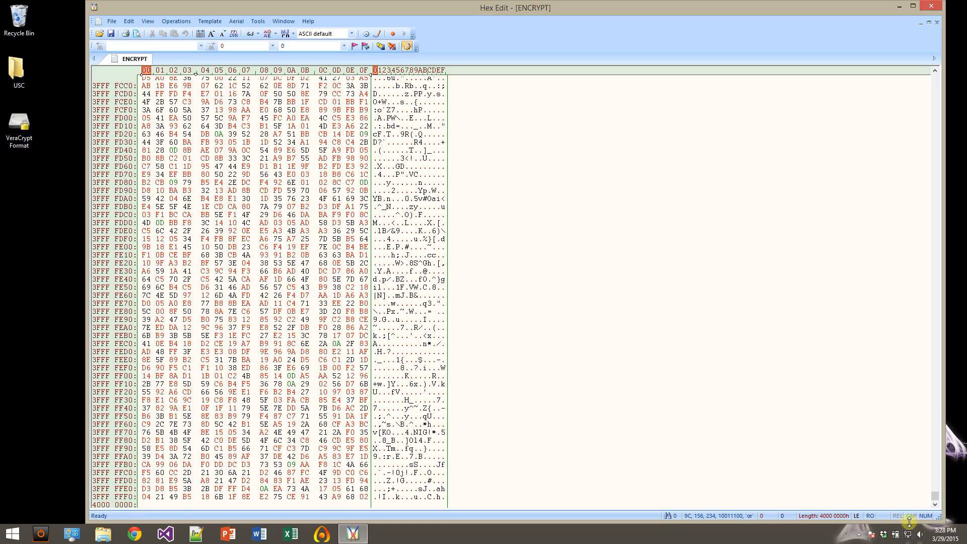
pyautogui.moveTo(939, 500); pyautogui.dragTo(891, 68)
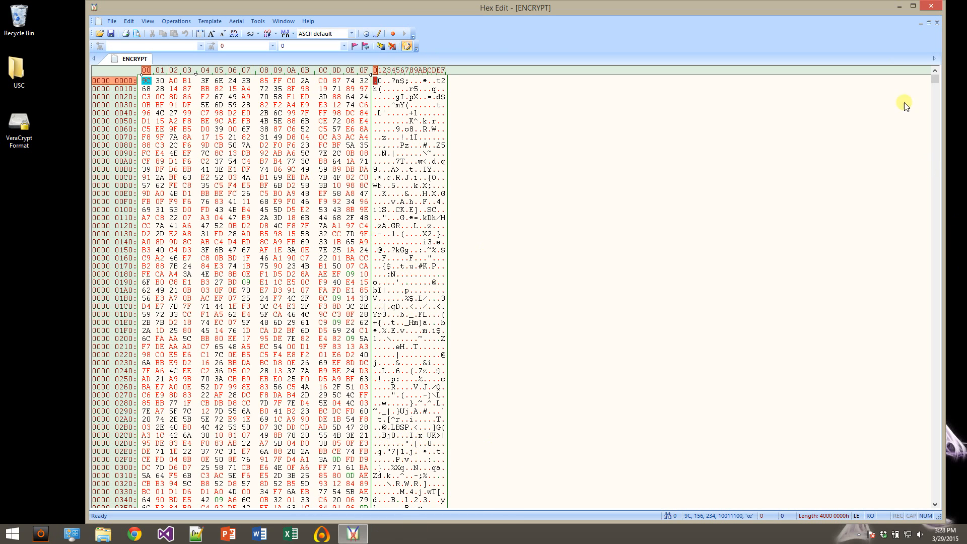
pyautogui.click(932, 7)
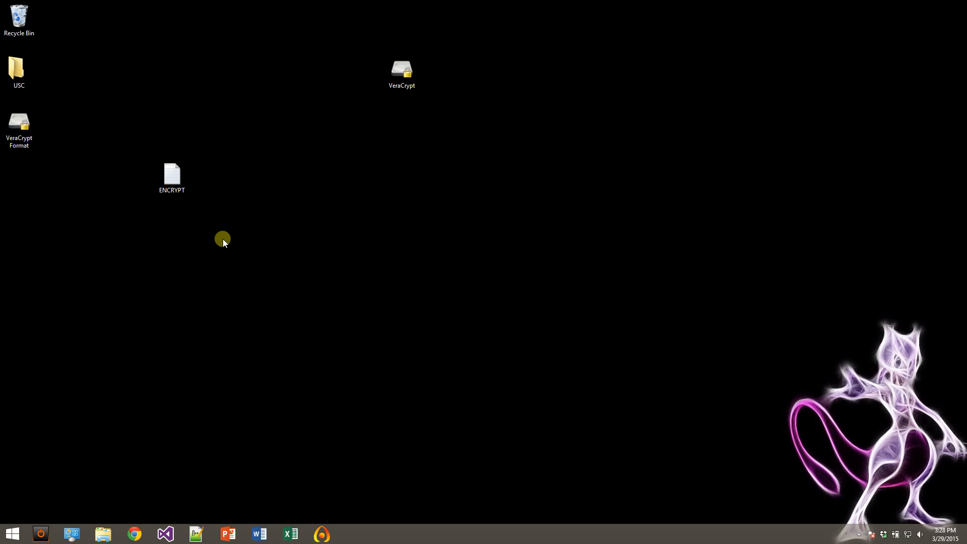
# Reopen the ENCRYPT file from the desktop in HexEdit and inspect blocks of its first hex bytes and text characters.
pyautogui.rightClick(177, 169)
pyautogui.click(214, 206)
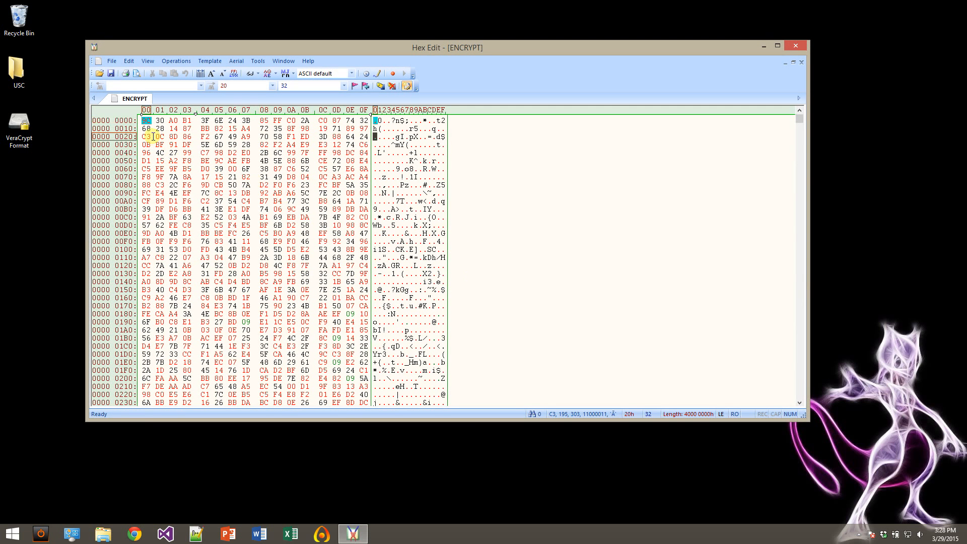
pyautogui.moveTo(145, 137); pyautogui.dragTo(348, 177)
pyautogui.click(438, 158)
pyautogui.moveTo(392, 129); pyautogui.dragTo(454, 241)
pyautogui.click(374, 161)
pyautogui.moveTo(374, 160); pyautogui.dragTo(522, 386)
pyautogui.click(628, 183)
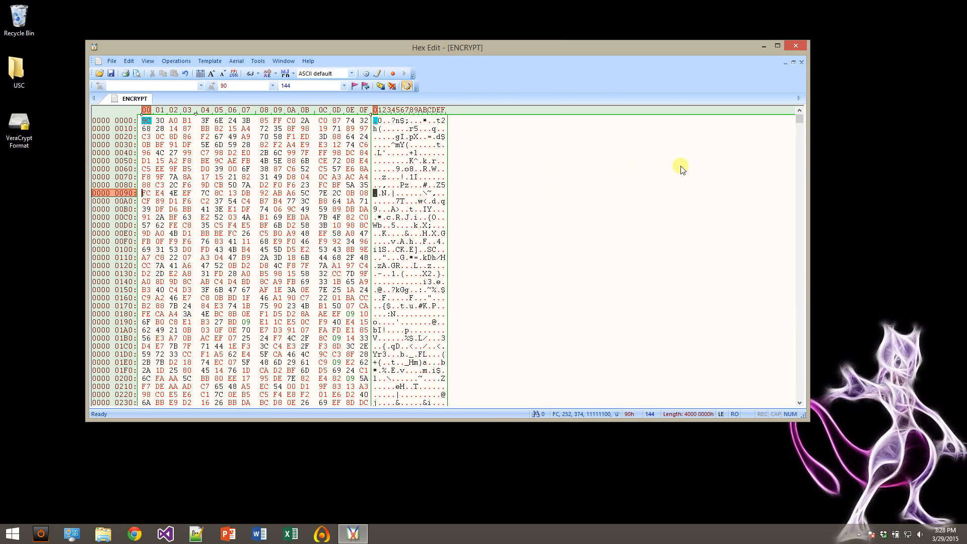
# Try the ANSI default and IBM/OEM default colour schemes on the hex view, and set it to EBCDIC default.
pyautogui.click(337, 74)
pyautogui.click(327, 84)
pyautogui.click(340, 74)
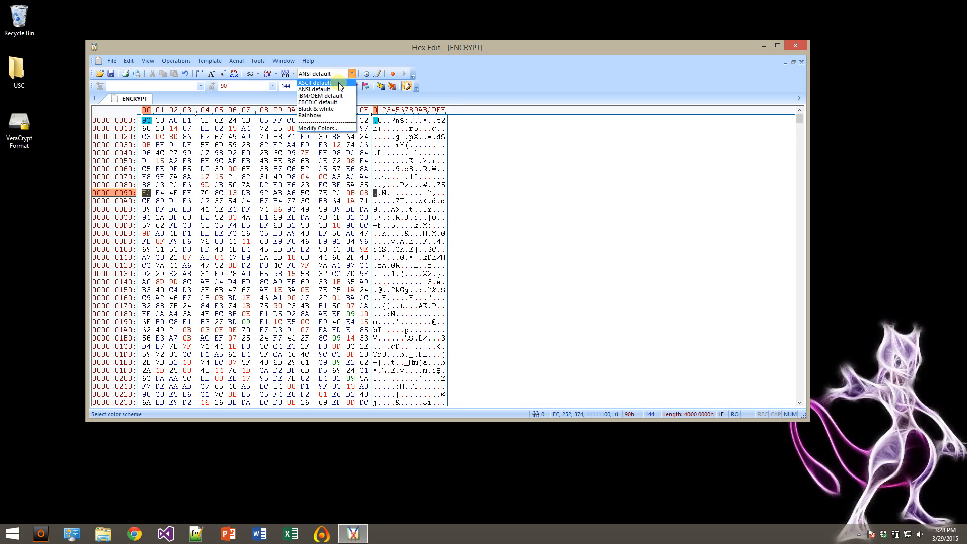
pyautogui.click(337, 96)
pyautogui.click(332, 75)
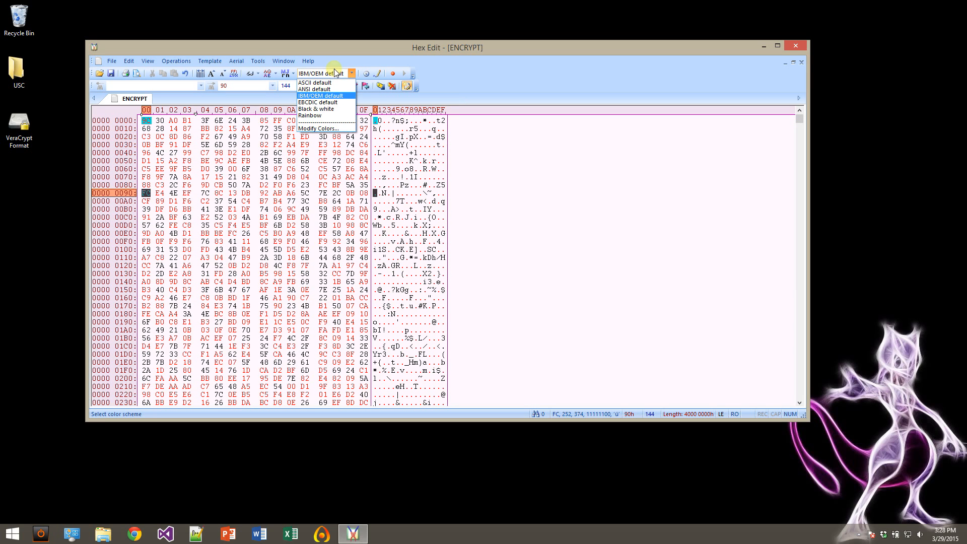
pyautogui.click(331, 96)
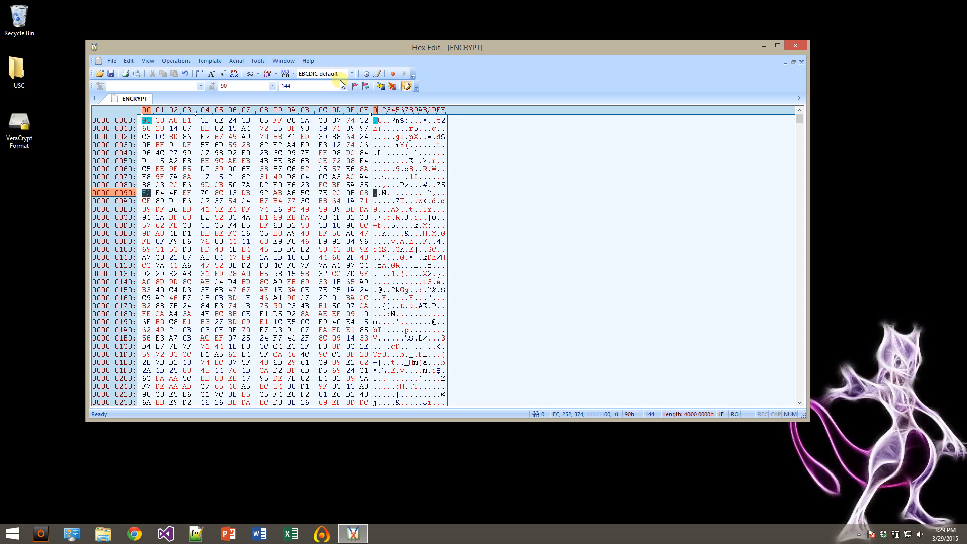
# Highlight blocks of text characters and hex bytes near the file's start to inspect them in the EBCDIC scheme.
pyautogui.moveTo(404, 185); pyautogui.dragTo(434, 266)
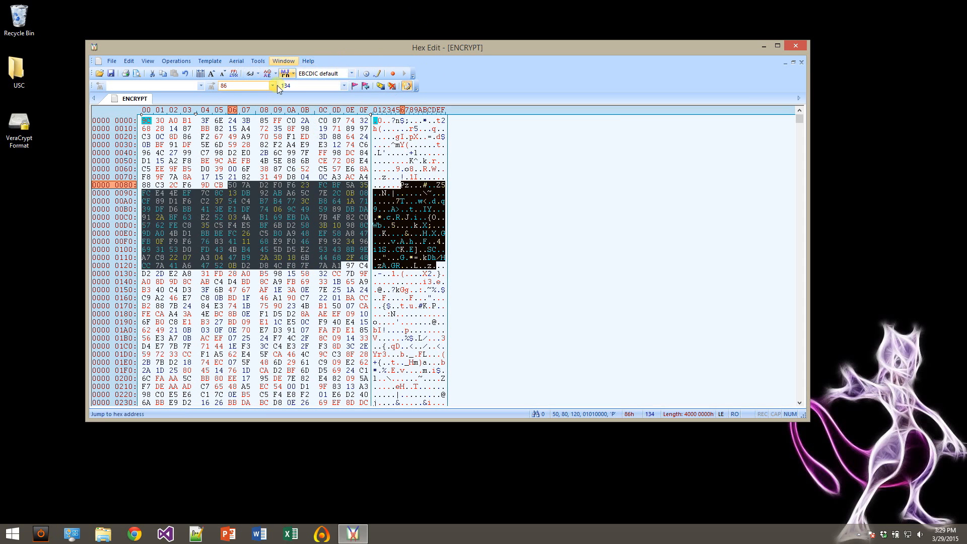
pyautogui.click(263, 193)
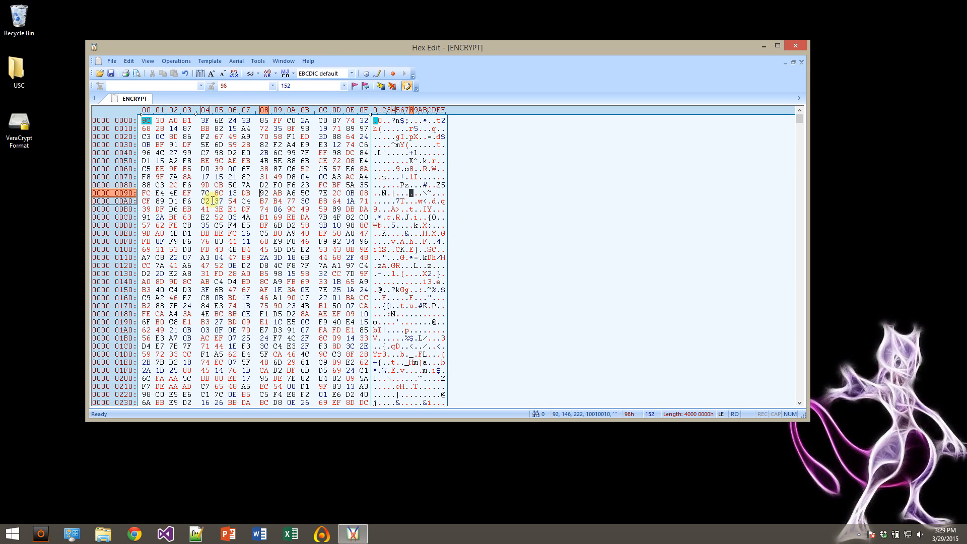
pyautogui.moveTo(173, 161); pyautogui.dragTo(364, 395)
pyautogui.click(229, 183)
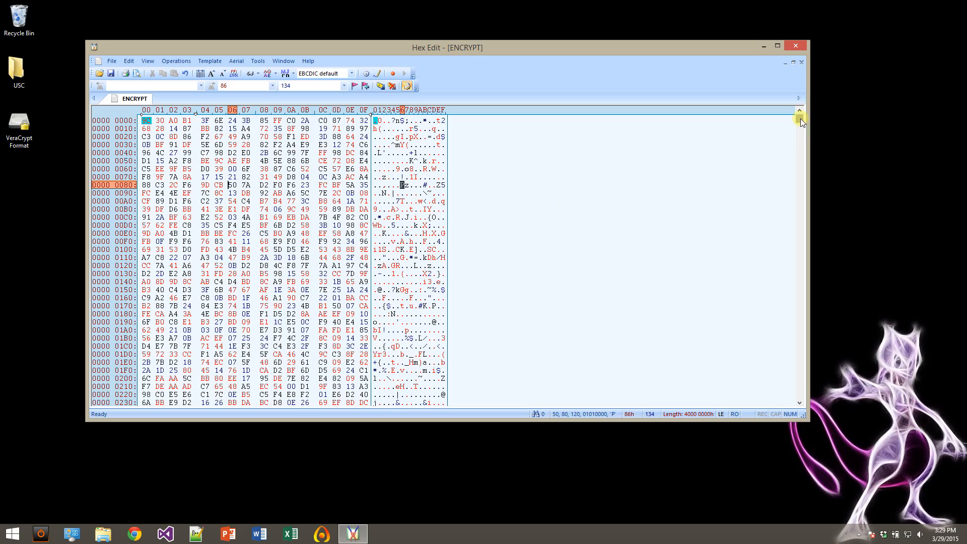
# Examine the bytes and characters at the end of the ENCRYPT file, and close HexEdit.
pyautogui.moveTo(800, 119); pyautogui.dragTo(852, 424)
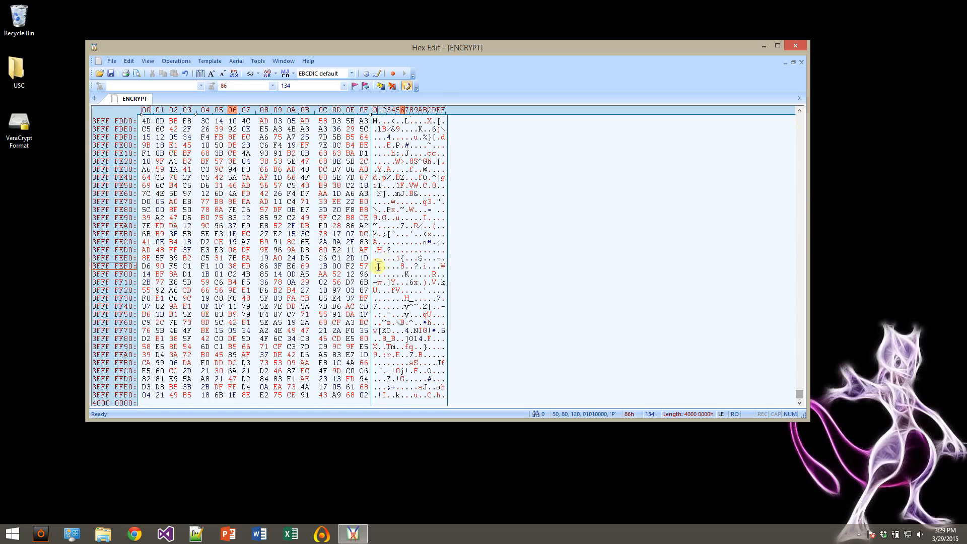
pyautogui.moveTo(375, 275); pyautogui.dragTo(424, 387)
pyautogui.moveTo(387, 299); pyautogui.dragTo(362, 164)
pyautogui.click(402, 234)
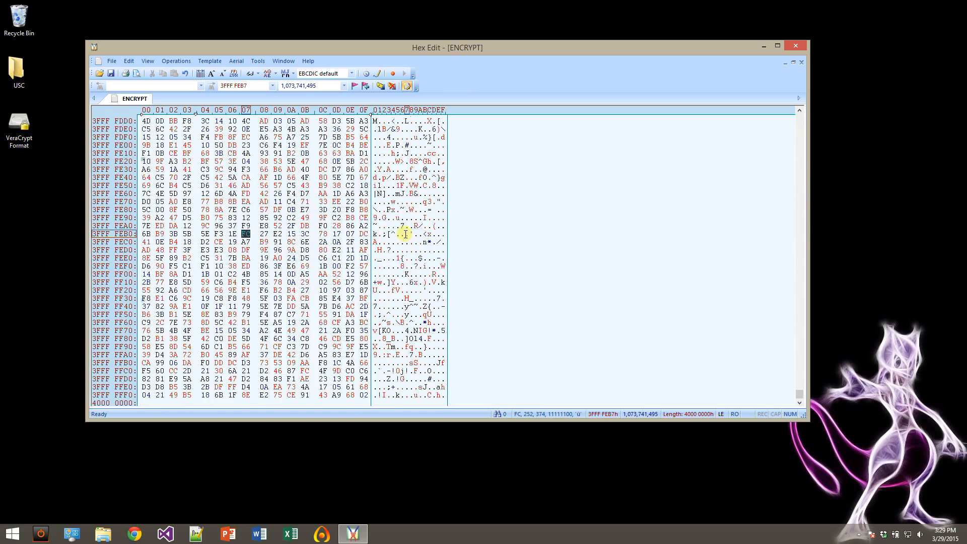
pyautogui.scroll(20, 499, 282)
pyautogui.scroll(20, 472, 294)
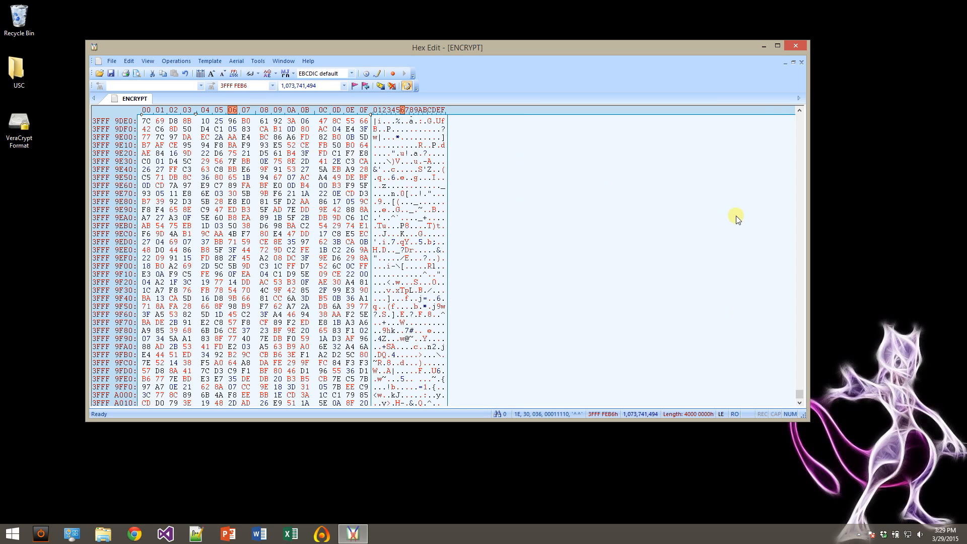
pyautogui.click(797, 44)
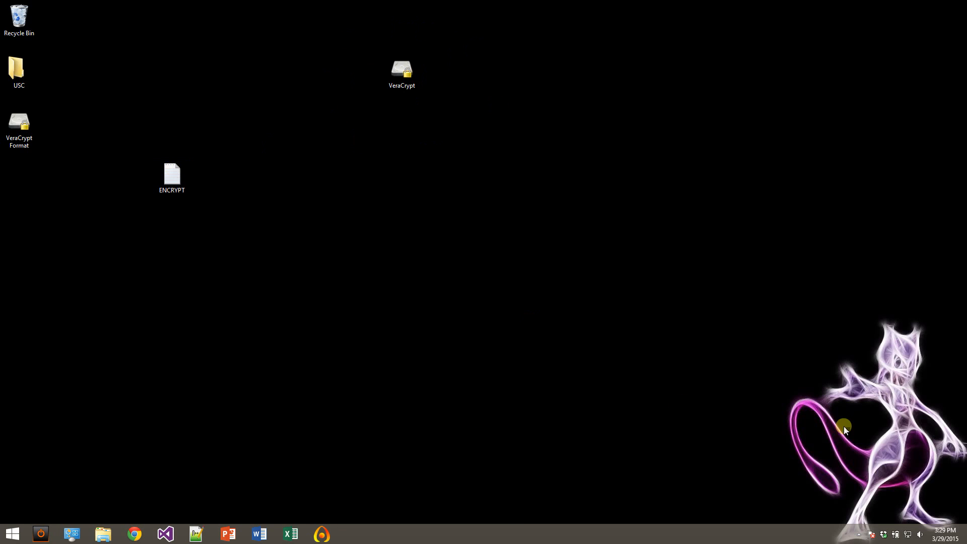
pyautogui.click(858, 535)
pyautogui.click(876, 484)
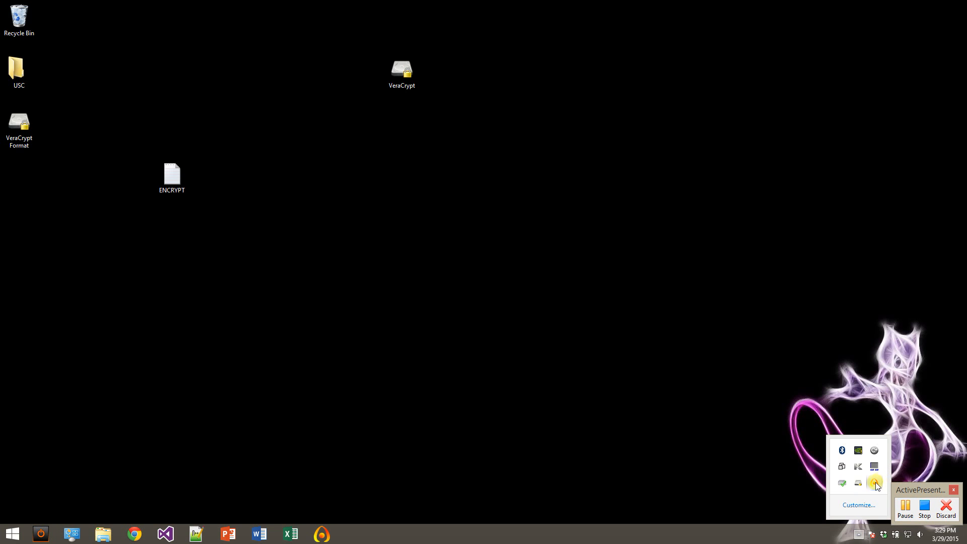
pyautogui.click(925, 508)
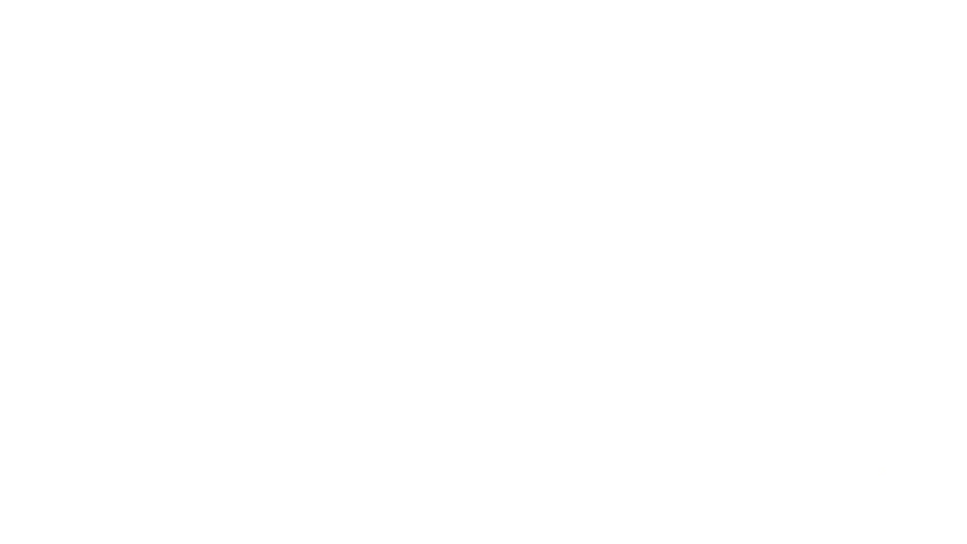